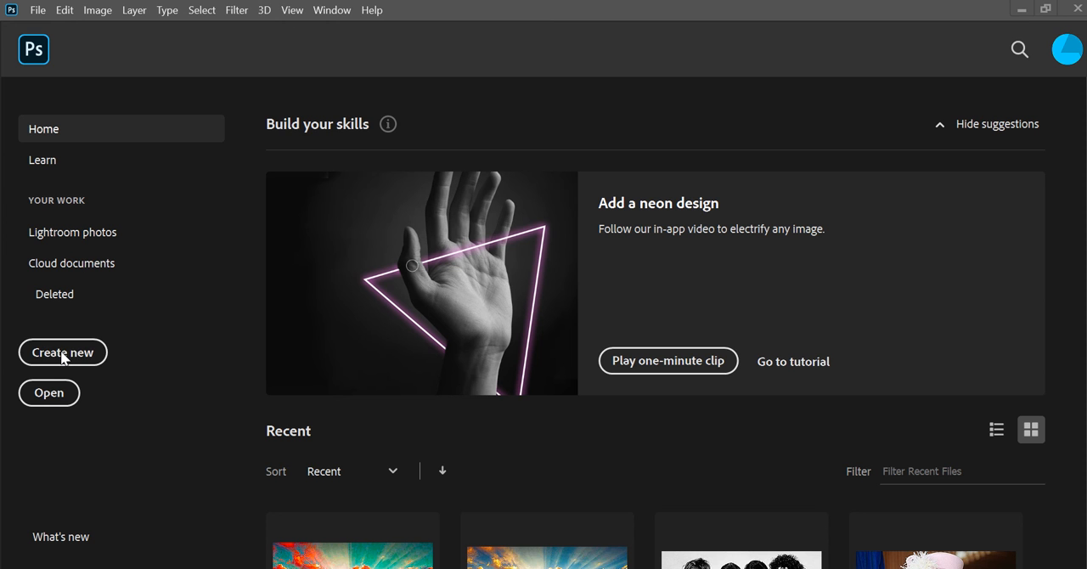
Create a new A4 document in landscape orientation, 297 x 210 mm at 300 pixels/inch with a white background
left_click(62, 352)
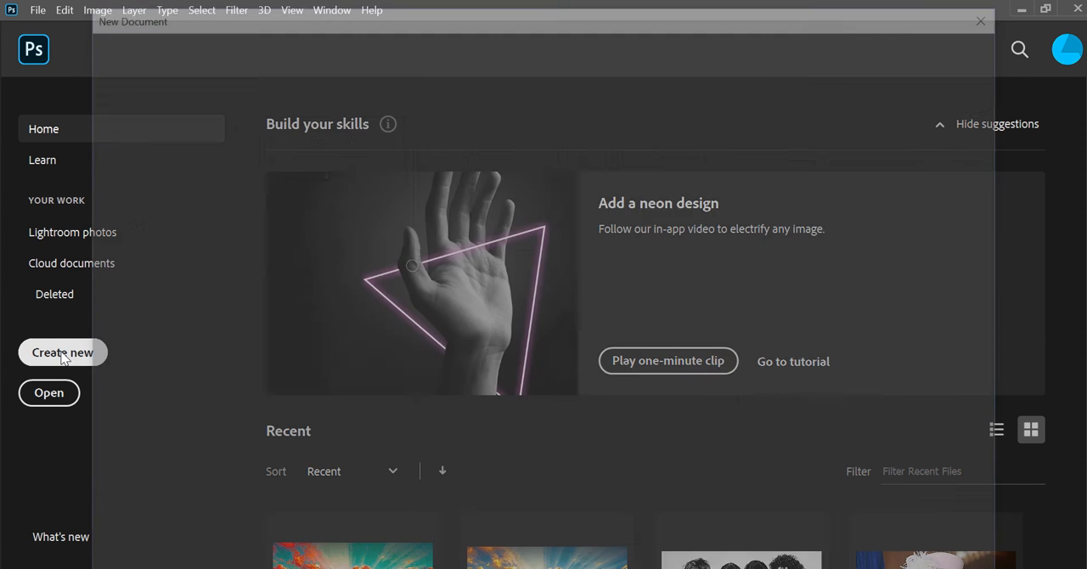
left_click(487, 188)
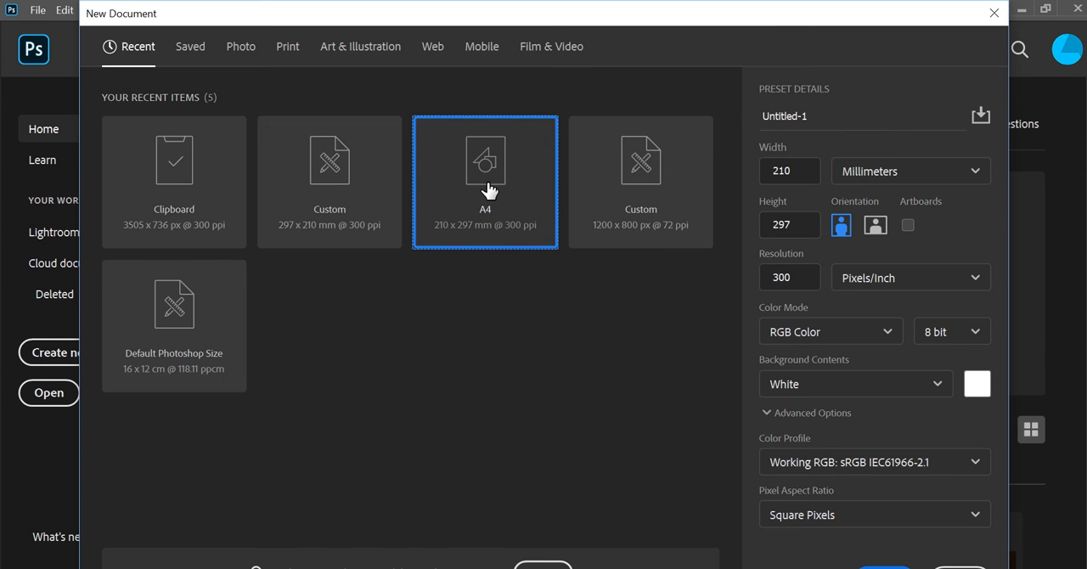
left_click(875, 225)
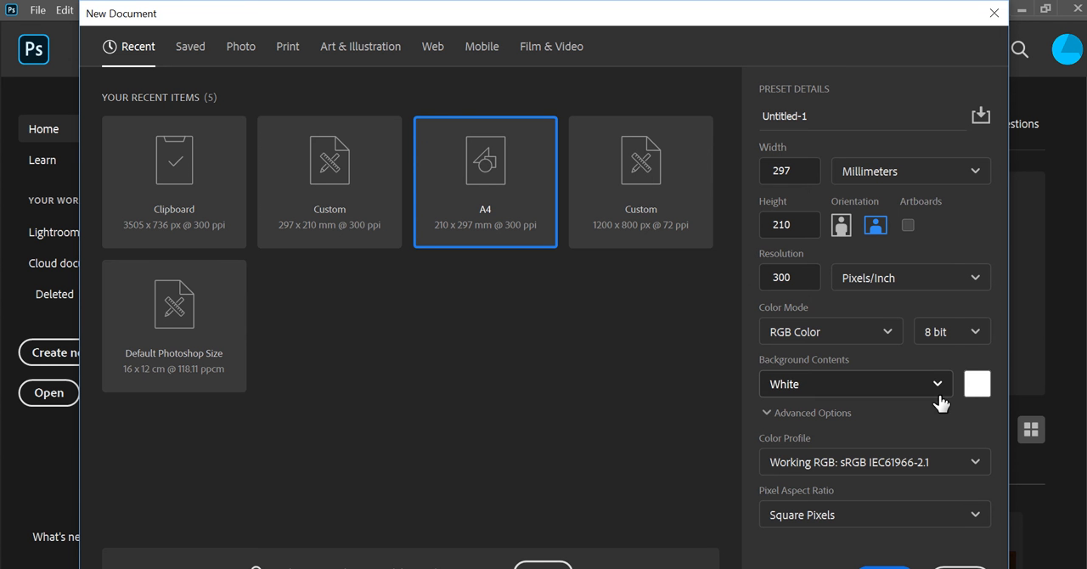
left_click(885, 566)
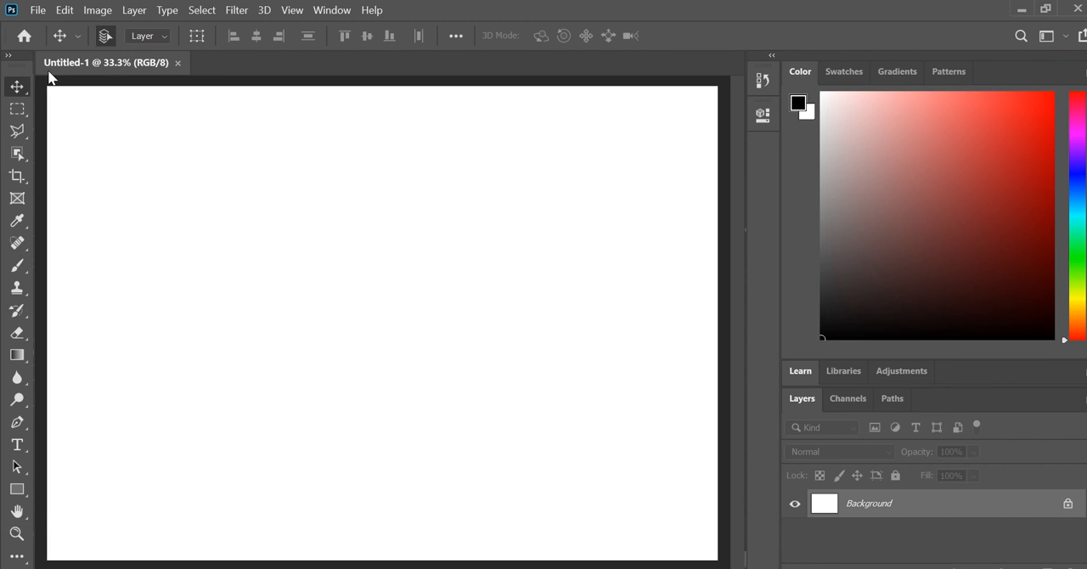
Open the chimpanzee photo TbwwrnwuFrXsjWhwcxnPA6-1200-80.jpg and the portrait trump-1.jpg from the Images folder
left_click(39, 11)
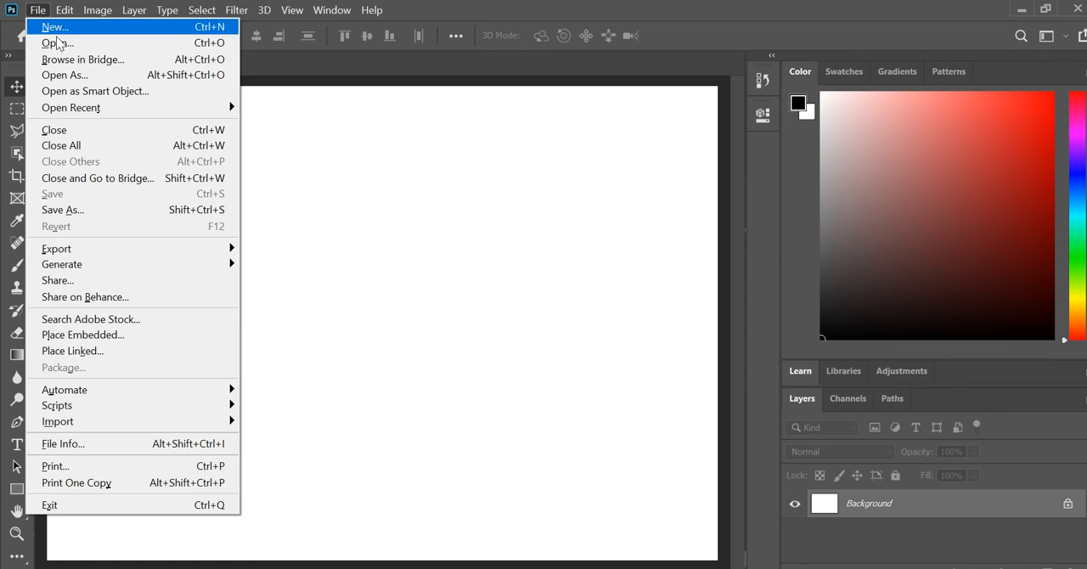
left_click(82, 46)
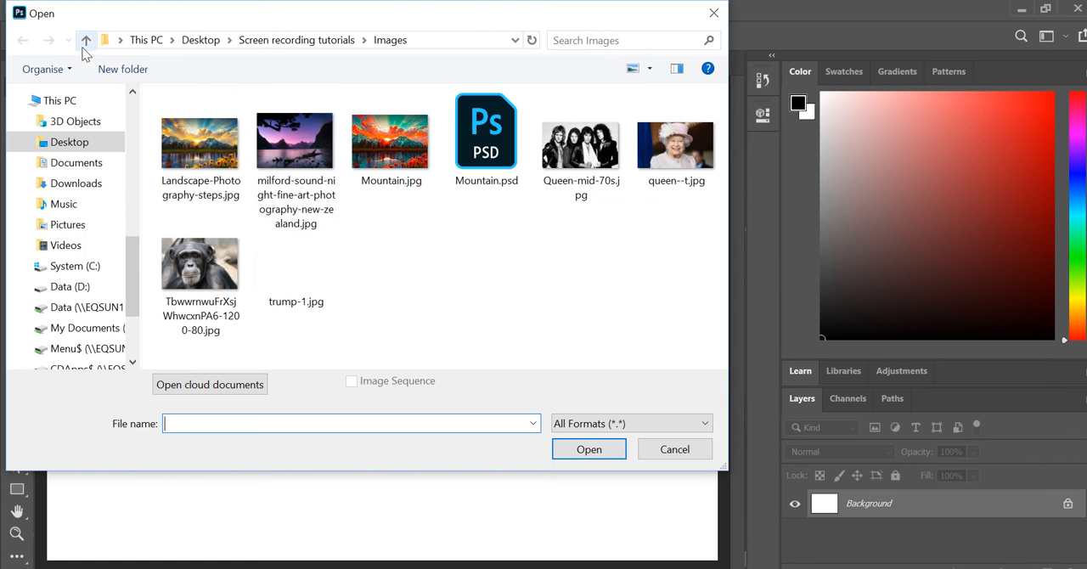
left_click(202, 274)
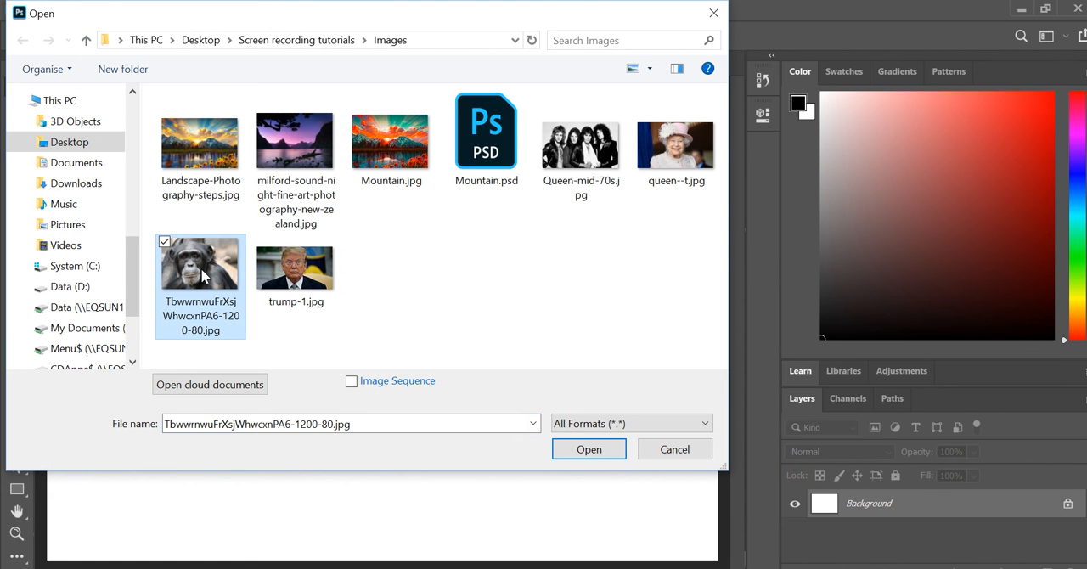
left_click(587, 450)
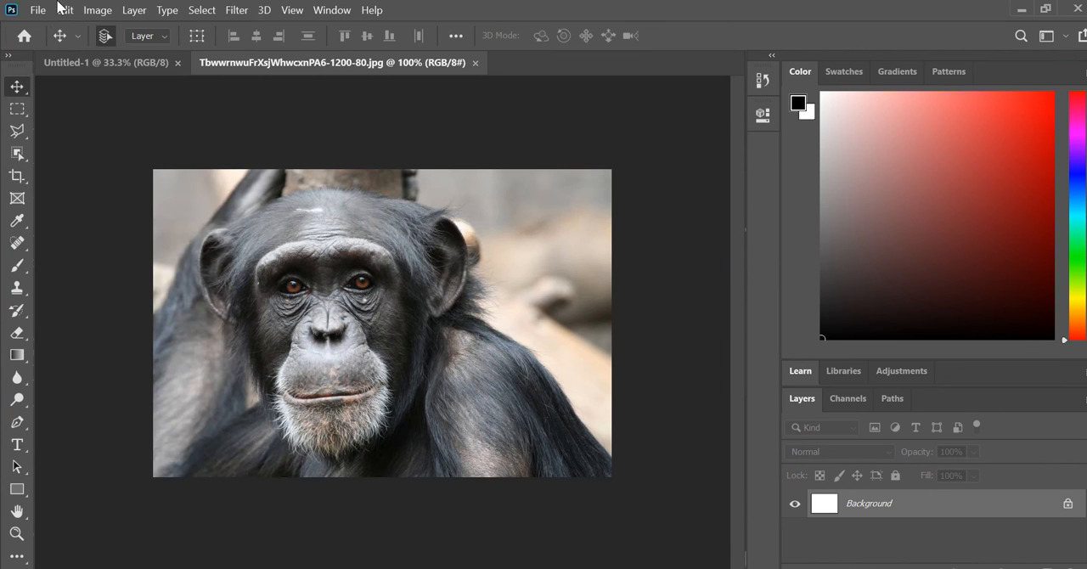
left_click(37, 9)
left_click(53, 42)
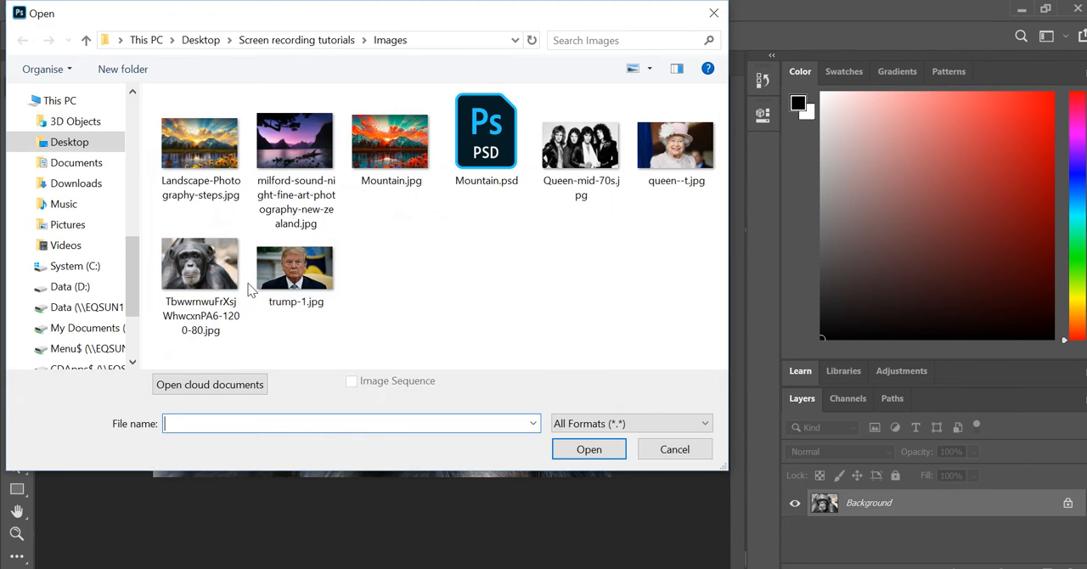
double_click(304, 274)
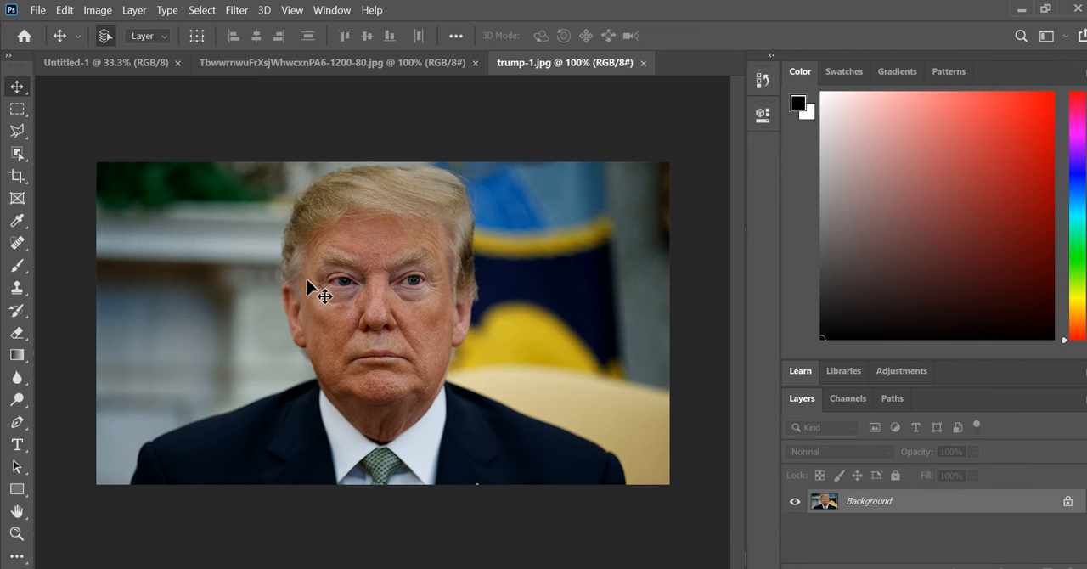
Copy the trump-1.jpg portrait into the blank Untitled-1 document as a new layer
left_click(333, 65)
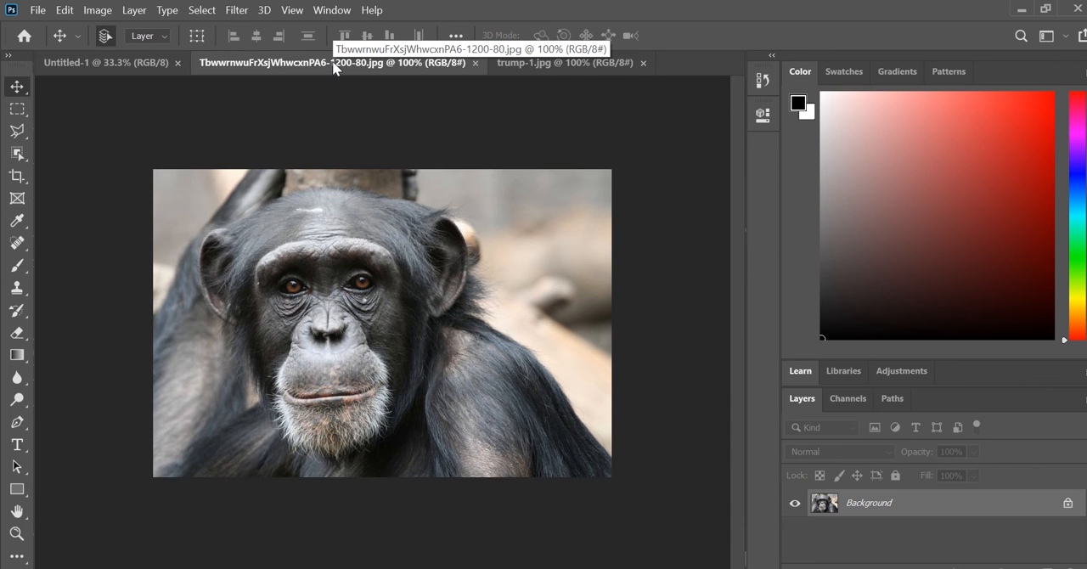
left_click(549, 64)
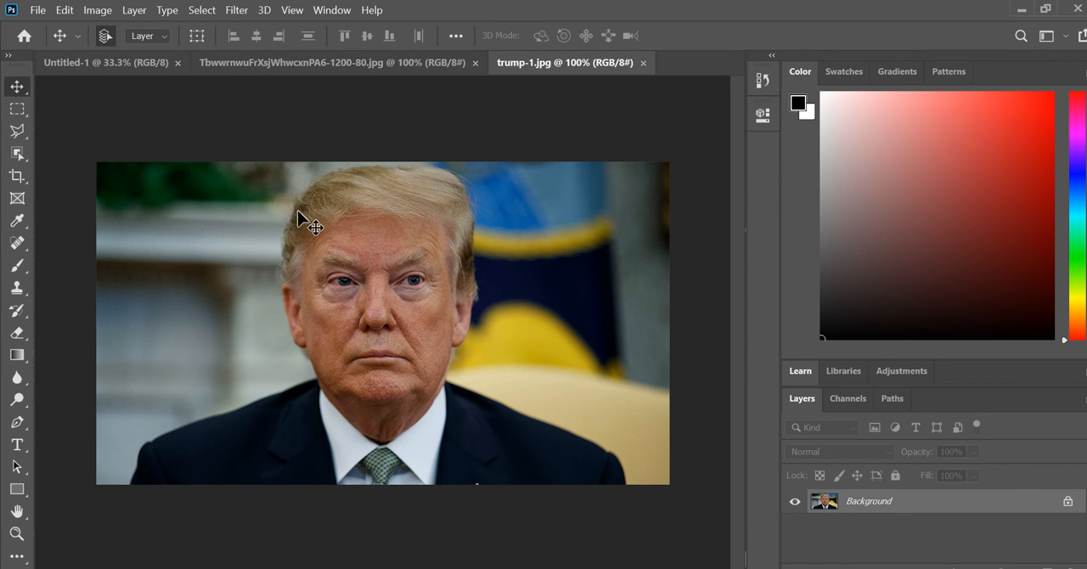
left_click_drag(297, 210, 208, 157)
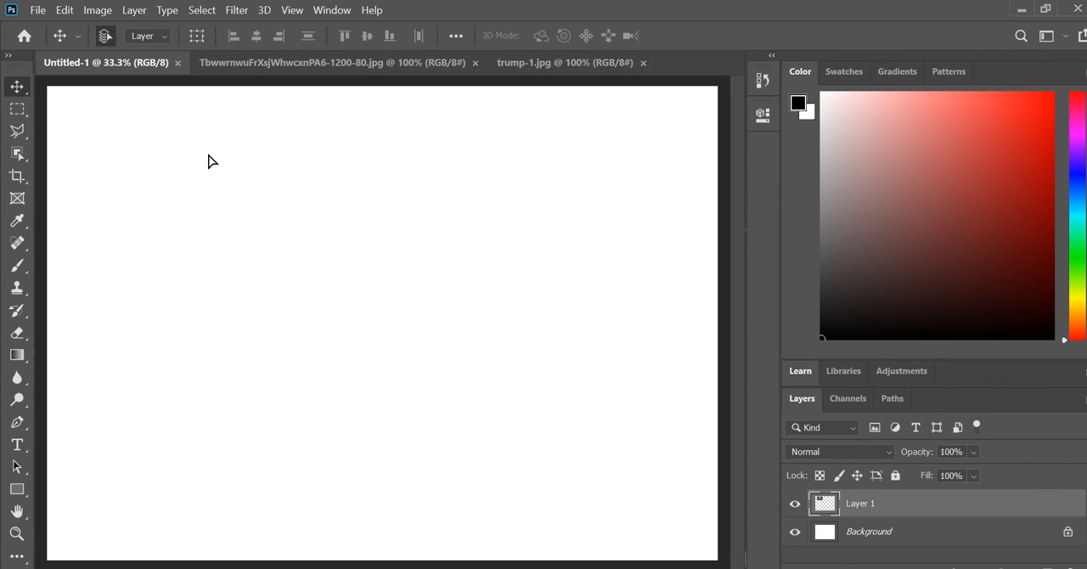
Enlarge the portrait layer with Free Transform to about 416% and move it to span the full canvas width
left_click(65, 10)
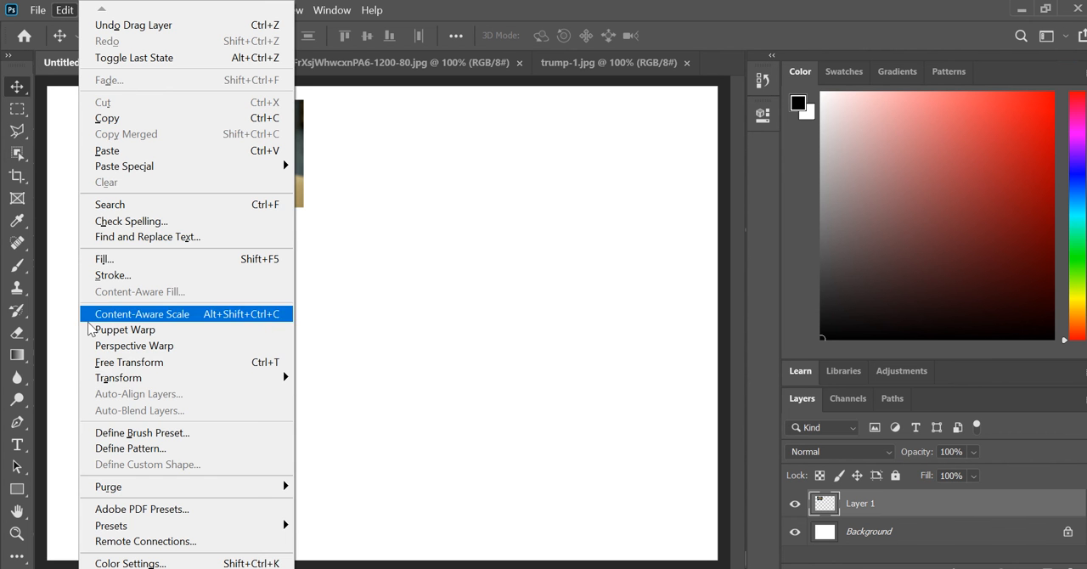
left_click(157, 362)
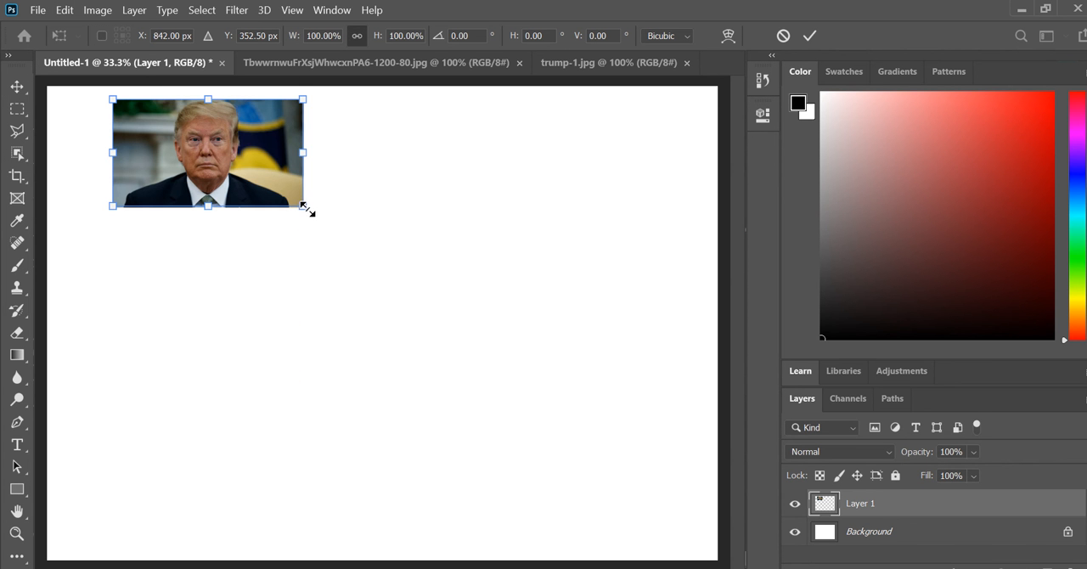
left_click_drag(305, 207, 891, 567)
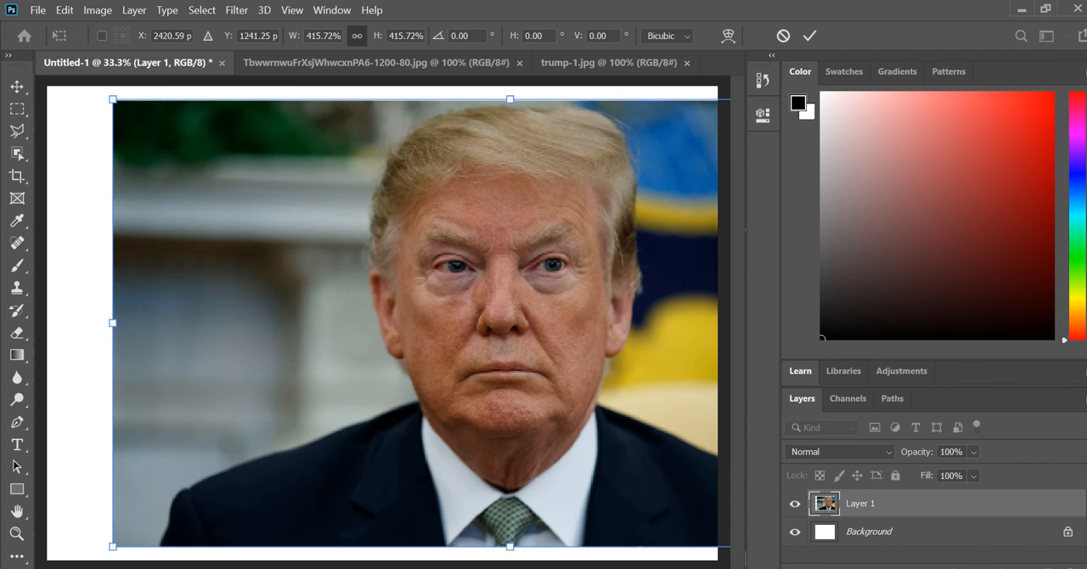
left_click_drag(582, 473, 479, 470)
key("Return")
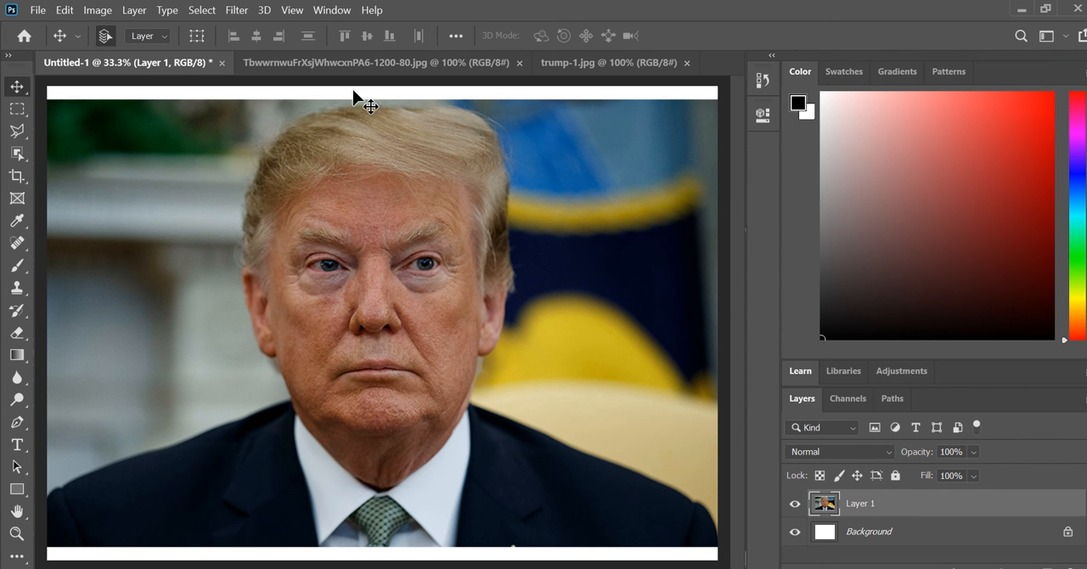
Select the right half of the chimpanzee's face, including the ear, using the Lasso tool with a 1 px feather
left_click(379, 71)
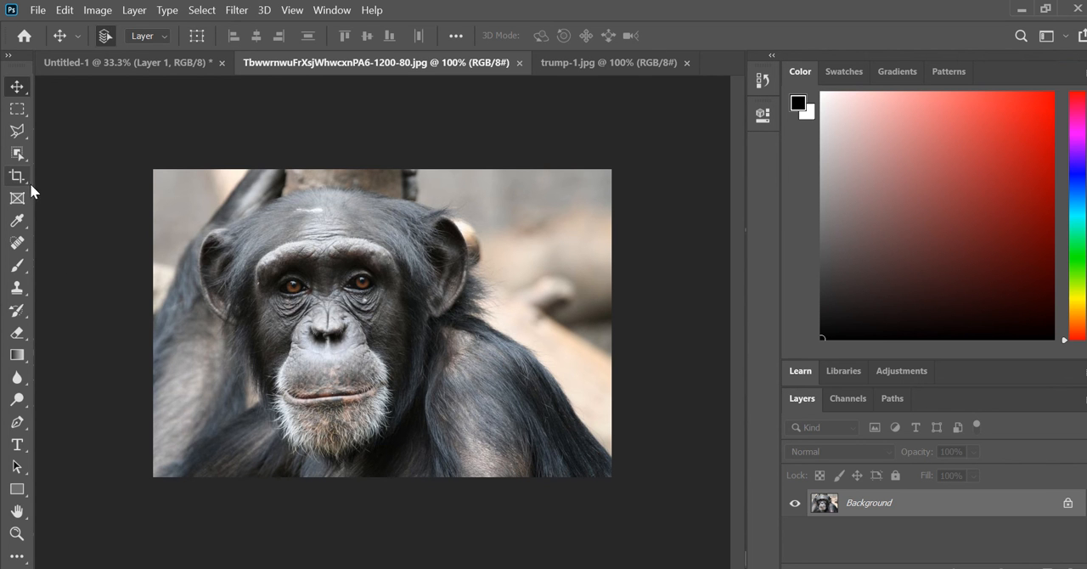
left_click(18, 133)
right_click(18, 136)
left_click(68, 131)
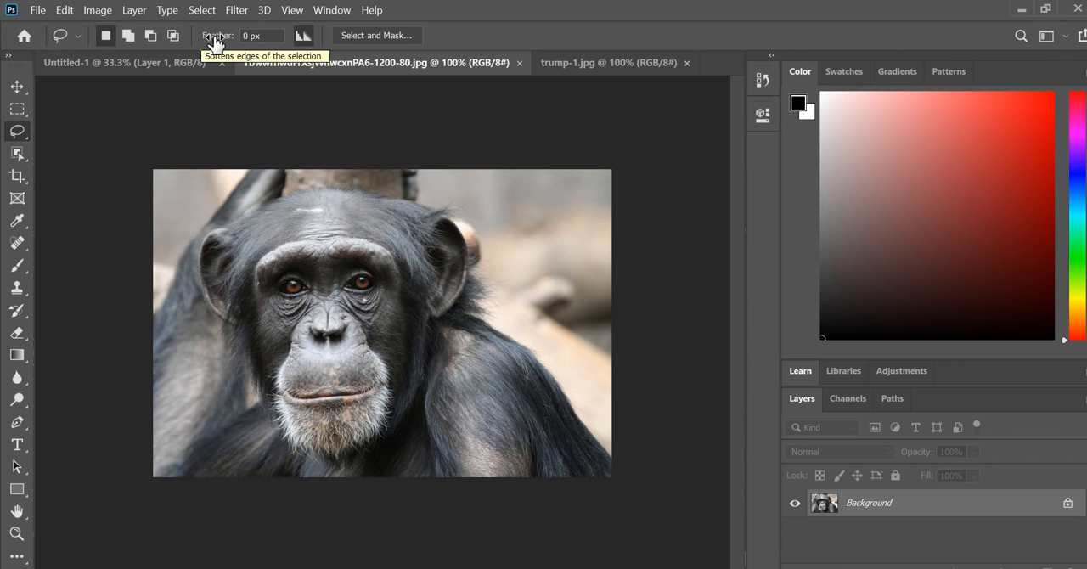
left_click(250, 37)
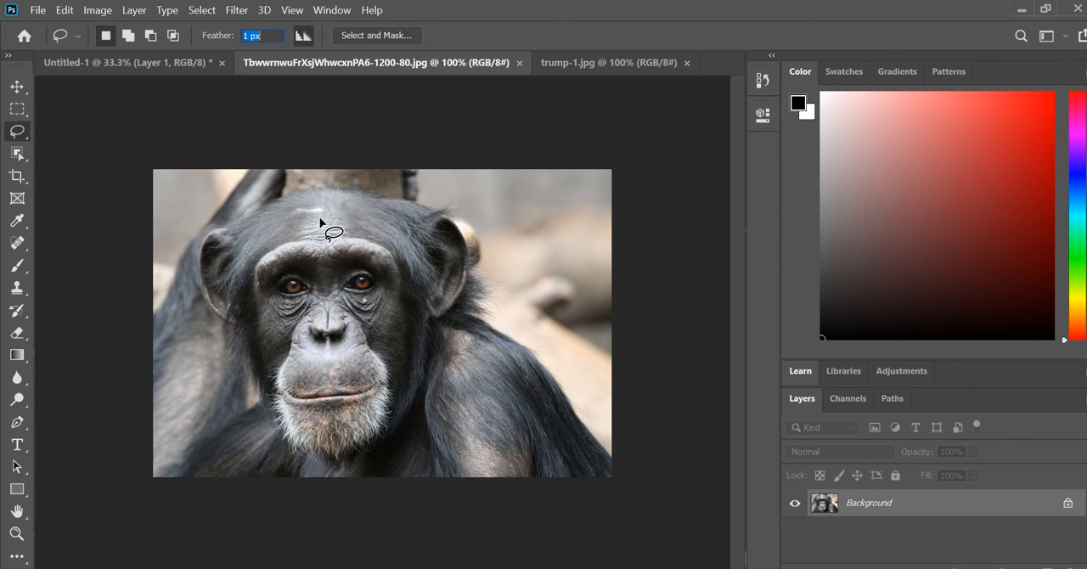
mouse_move(321, 194)
left_mouse_down()
mouse_move(338, 443)
mouse_move(372, 457)
mouse_move(418, 391)
mouse_move(429, 311)
mouse_move(464, 289)
mouse_move(467, 229)
mouse_move(436, 205)
left_mouse_up()
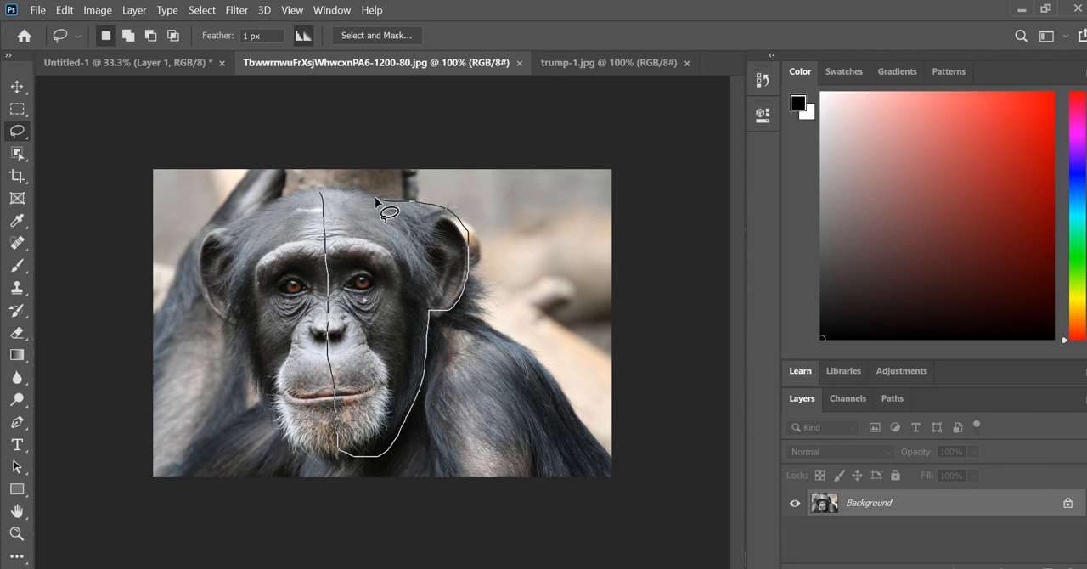
left_click_drag(358, 191, 322, 187)
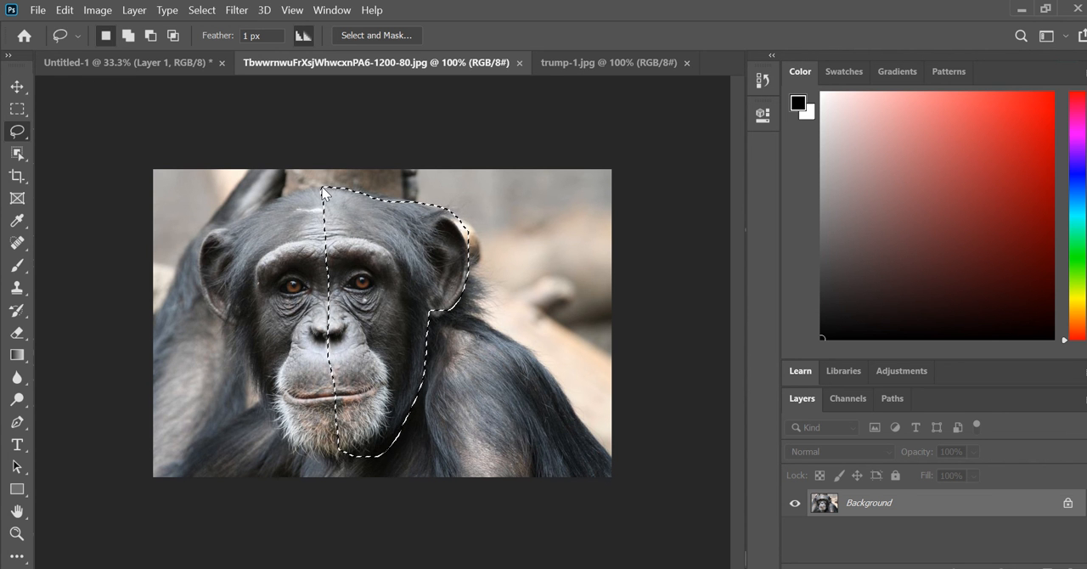
Copy the selected chimpanzee half-face and paste it into the Untitled-1 document above the portrait
left_click(65, 10)
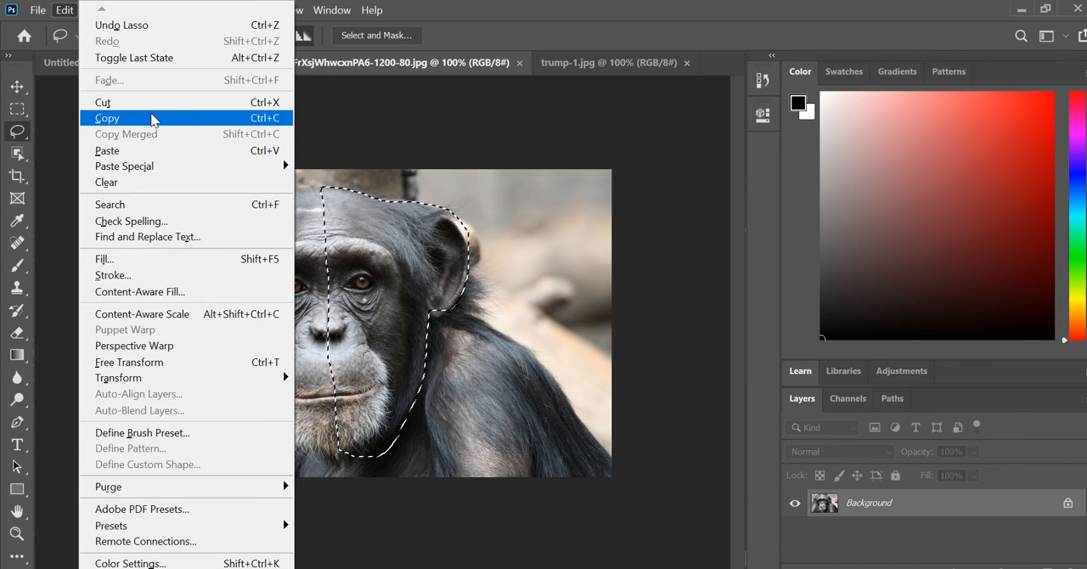
left_click(150, 118)
left_click(148, 64)
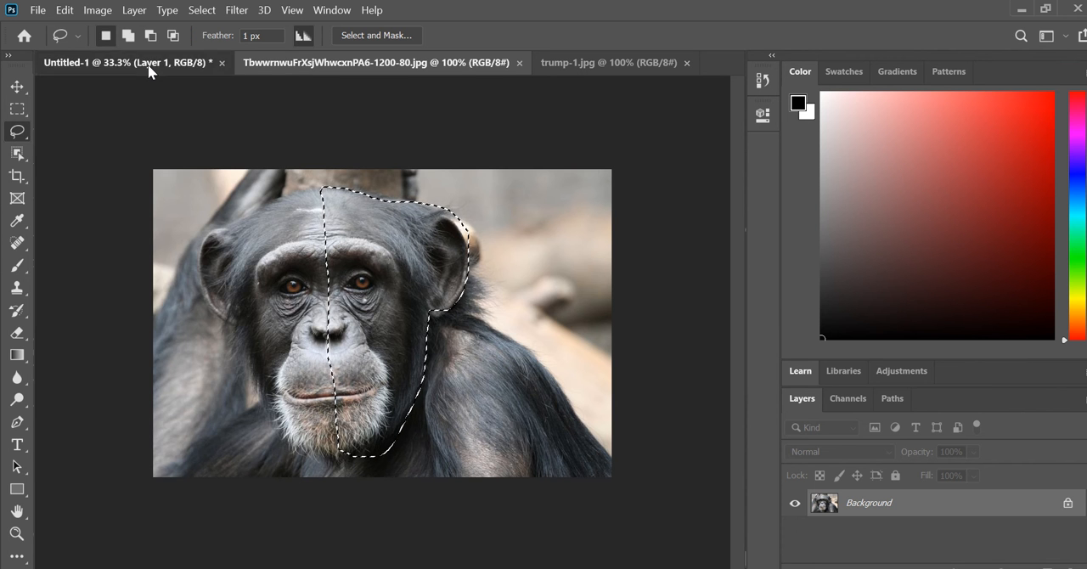
left_click(64, 11)
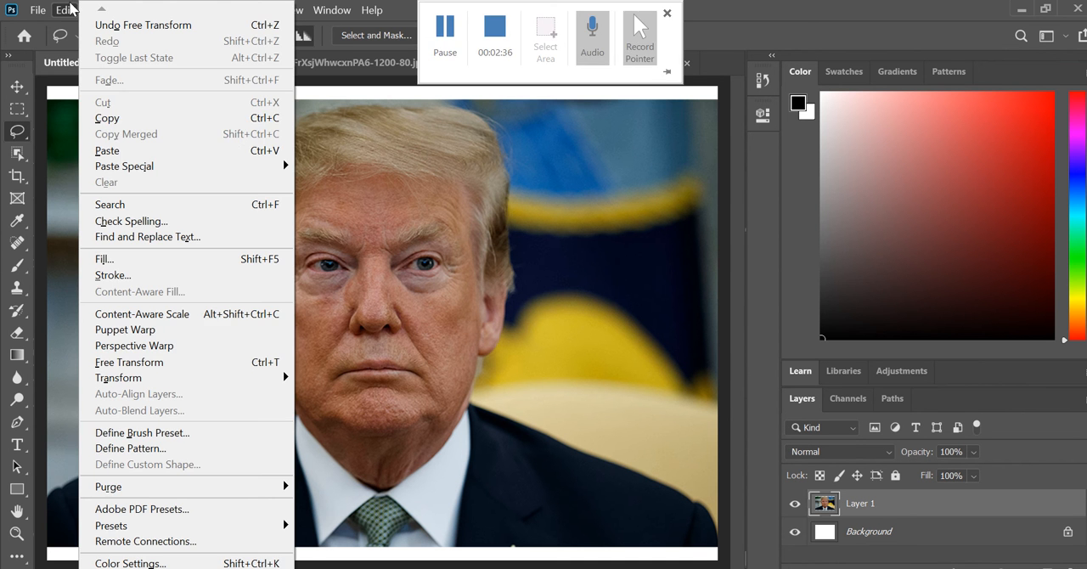
left_click(107, 150)
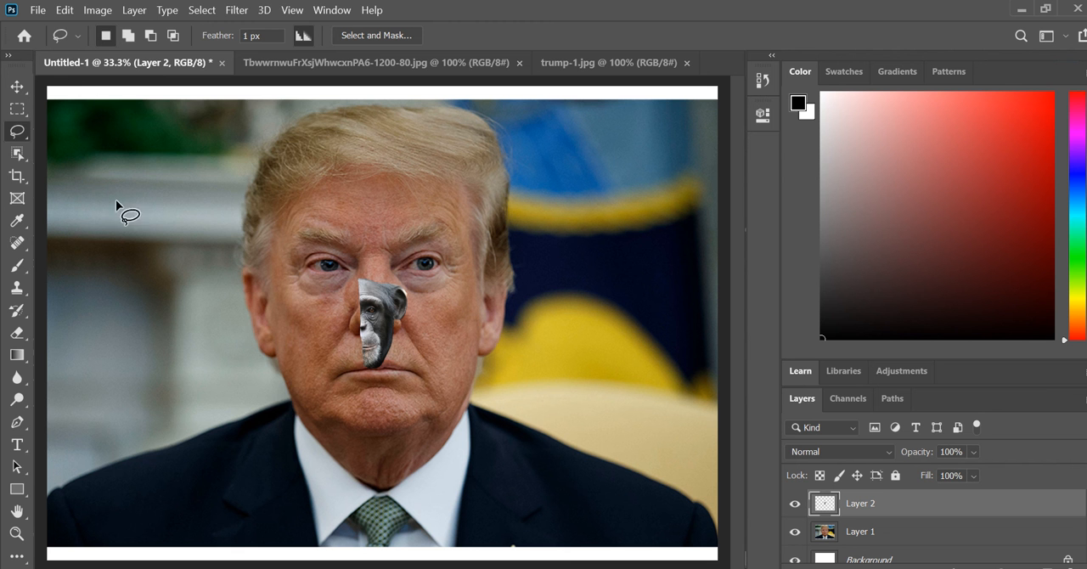
Enlarge the pasted chimpanzee half-face with Free Transform to about 353% and place it over the right half of the man's face
left_click(64, 10)
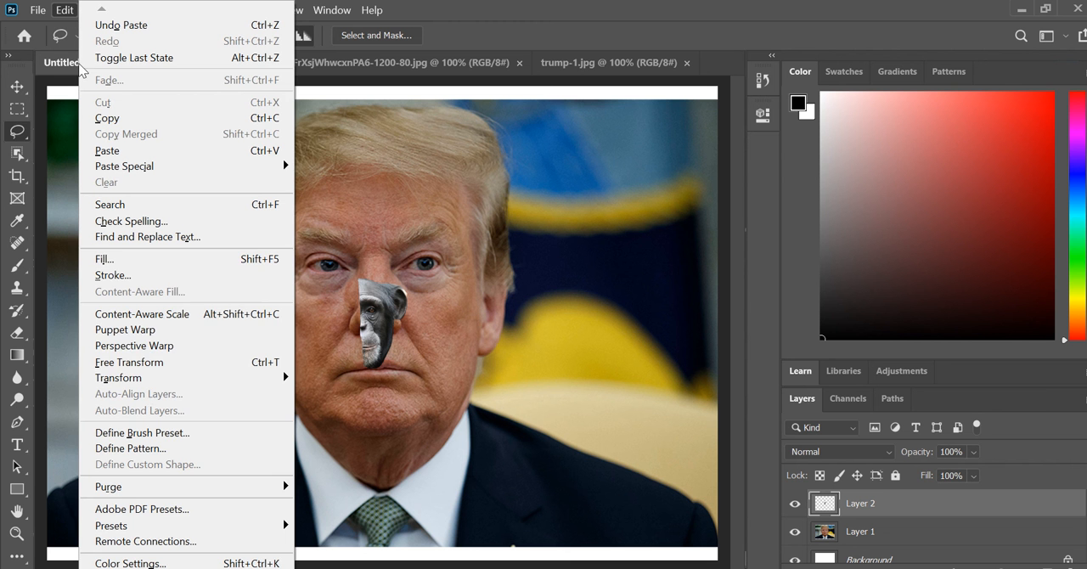
left_click(170, 362)
left_click_drag(407, 277, 545, 123)
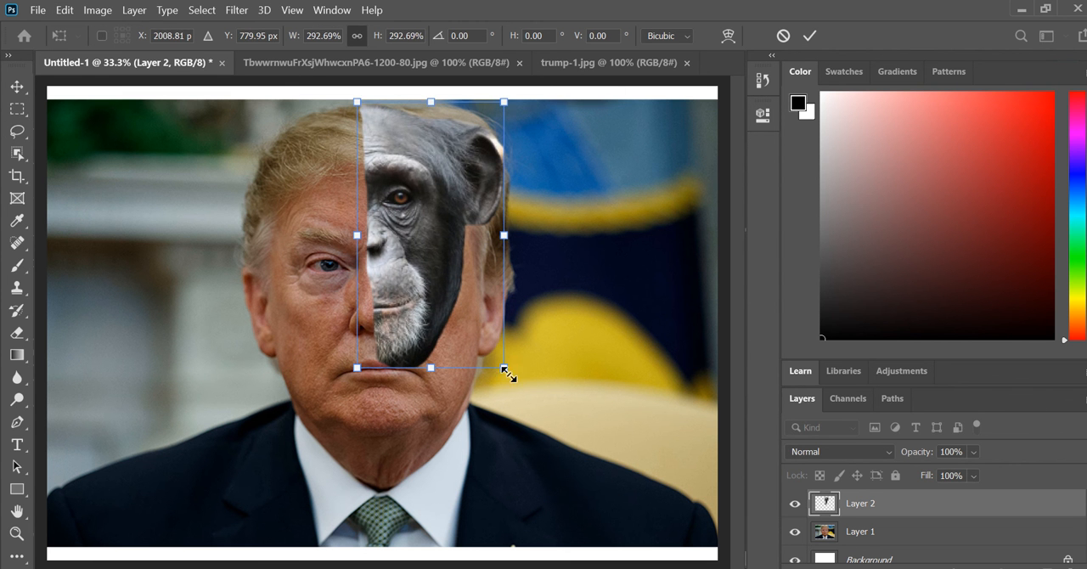
left_click_drag(504, 369, 551, 448)
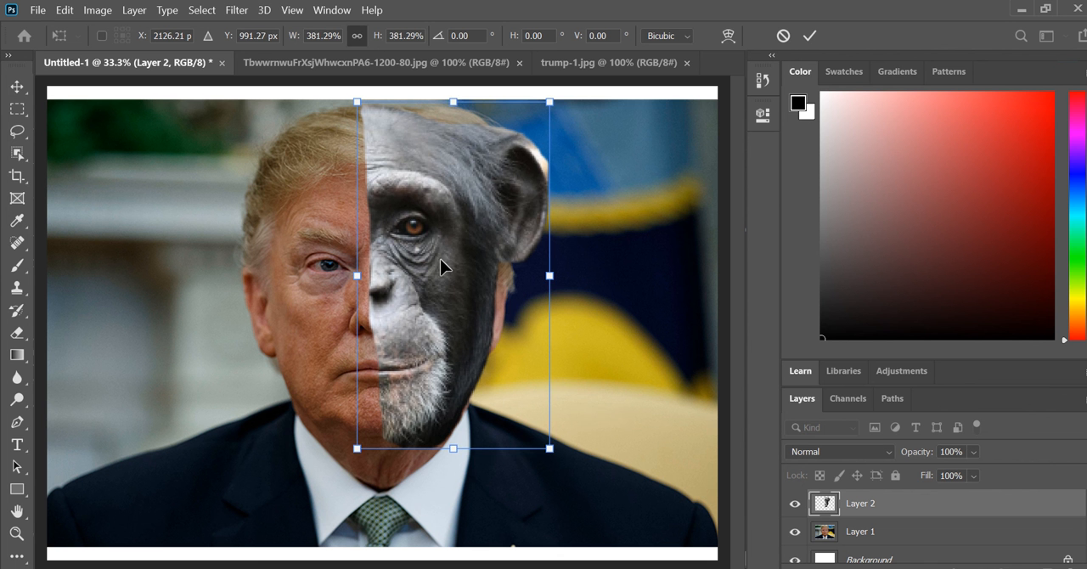
mouse_move(440, 258)
left_mouse_down()
mouse_move(495, 255)
mouse_move(429, 269)
left_mouse_up()
left_click_drag(539, 108, 525, 136)
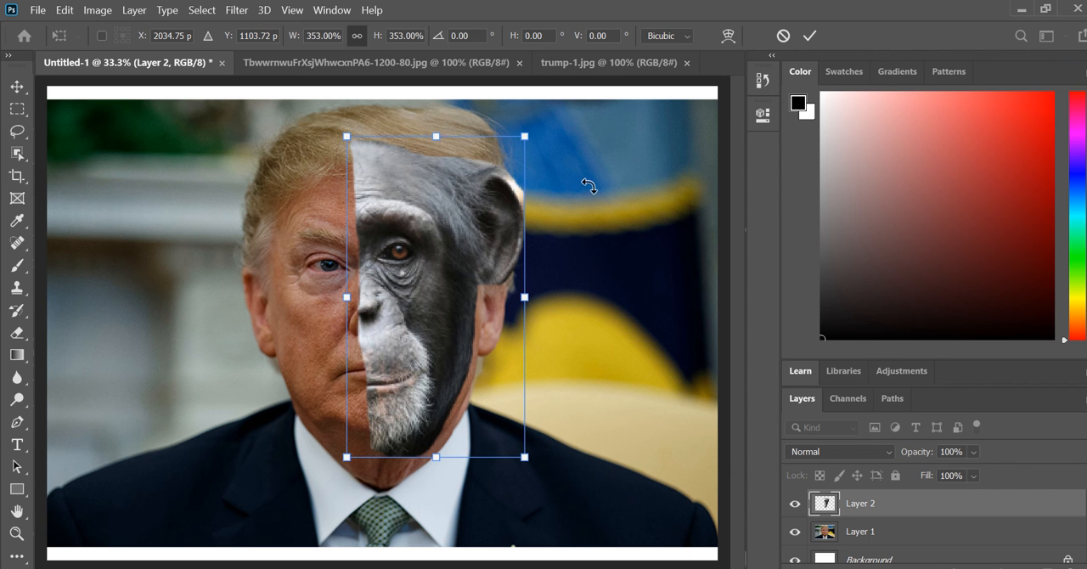
Rotate the chimpanzee half-face about 4.5° clockwise, align it with the midline and mouth of the portrait, and apply the transform
left_click_drag(586, 181, 569, 227)
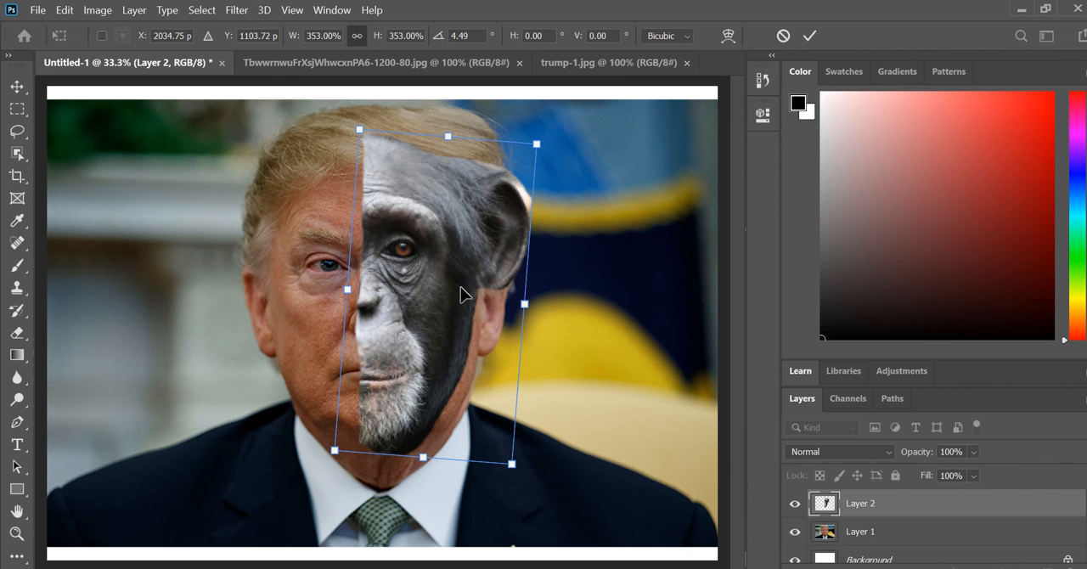
left_click_drag(431, 304, 449, 289)
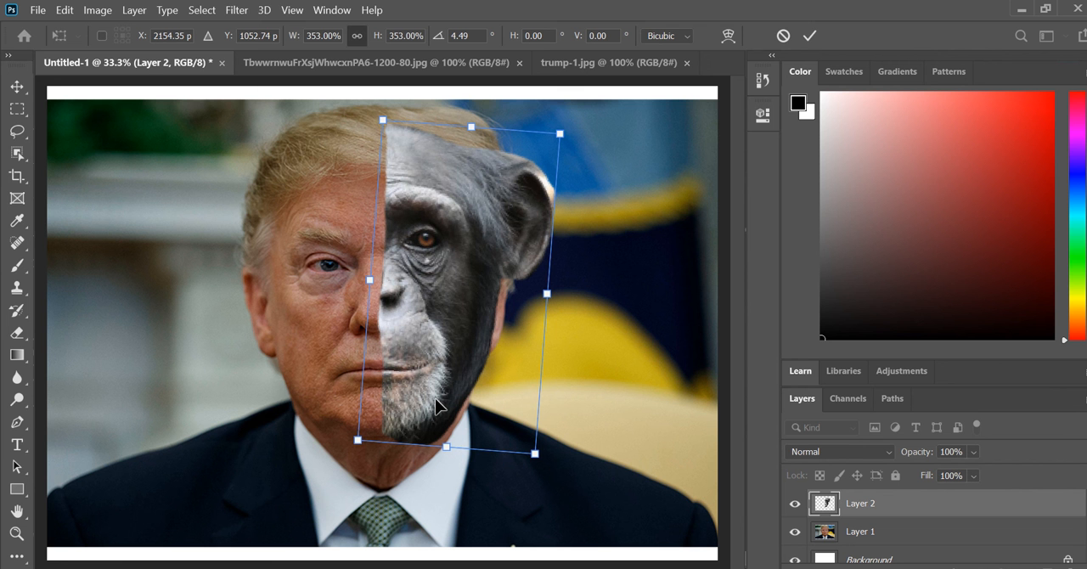
key("Return")
key("l")
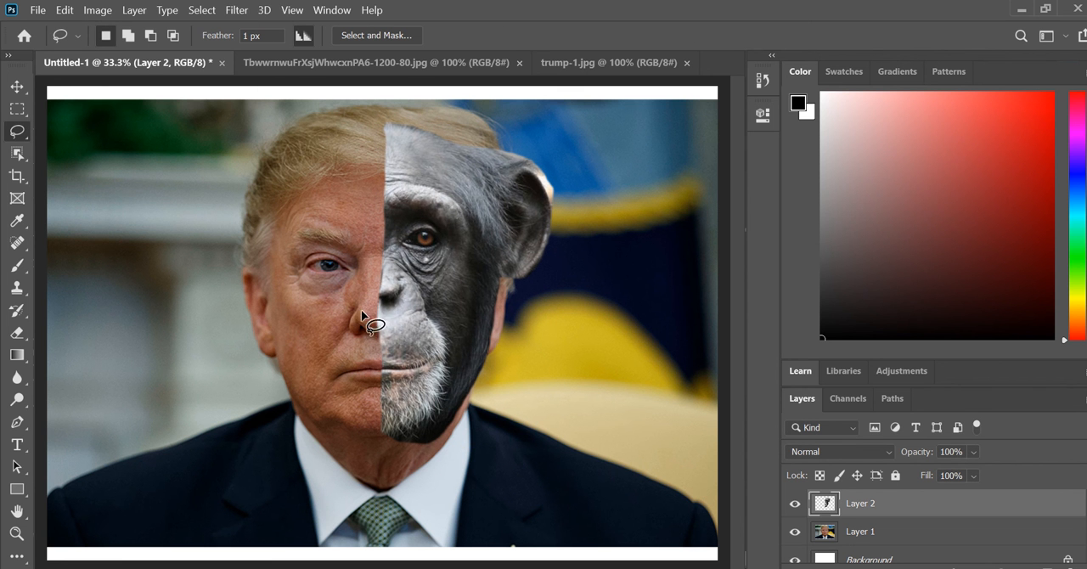
Warp the inner edge of the chimpanzee half-face to line up its nose and mouth with the man's nose and mouth
left_click(68, 10)
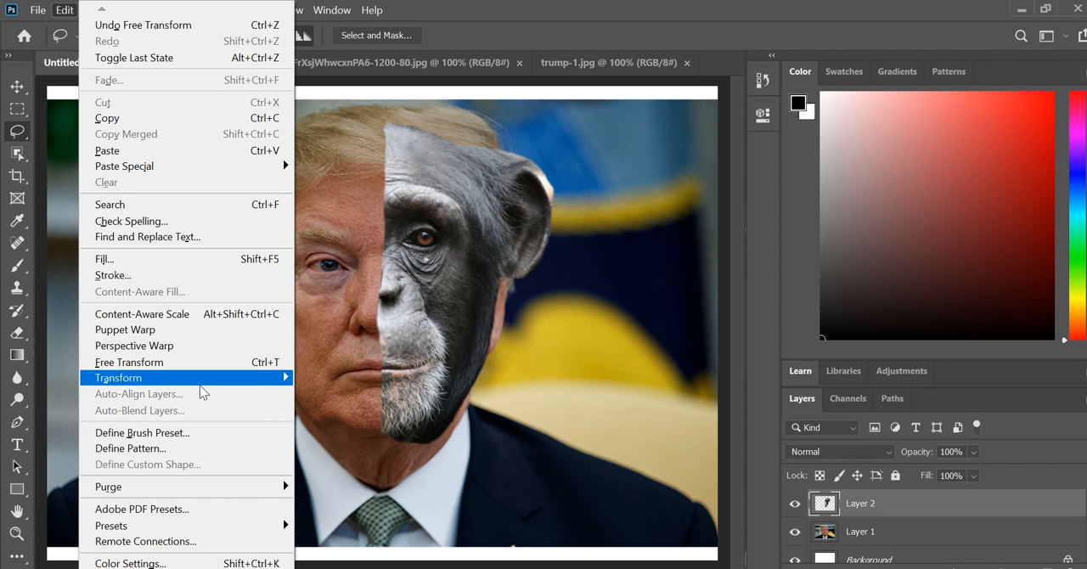
mouse_move(203, 377)
left_click(377, 220)
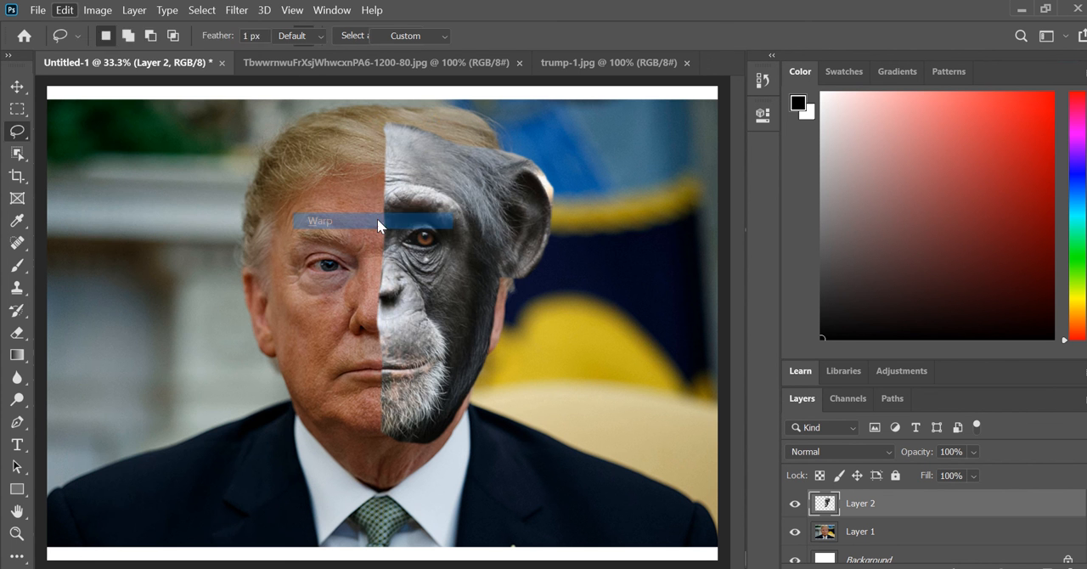
left_click_drag(396, 283, 397, 301)
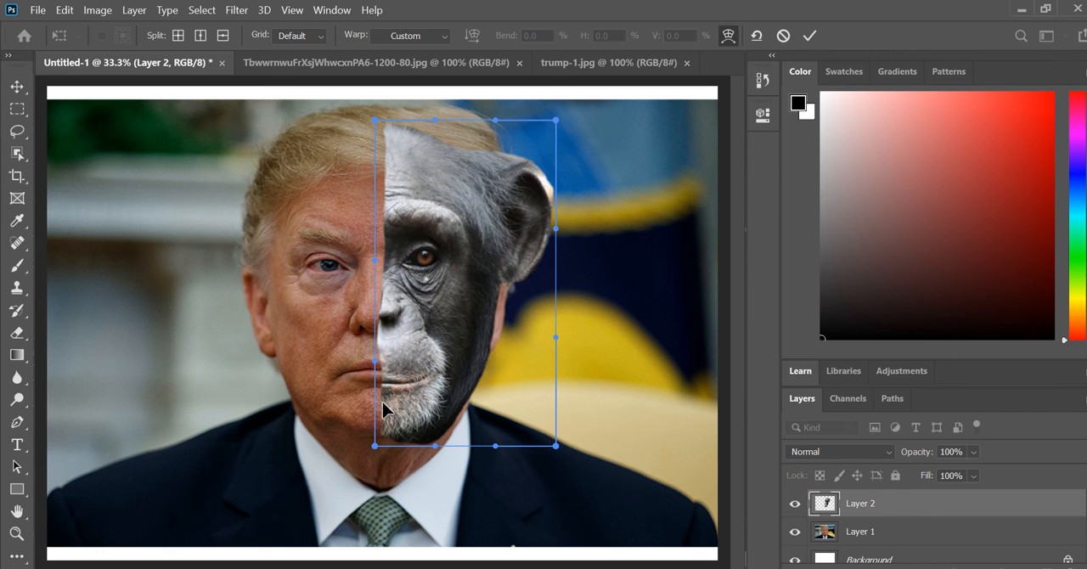
left_click_drag(382, 387, 387, 336)
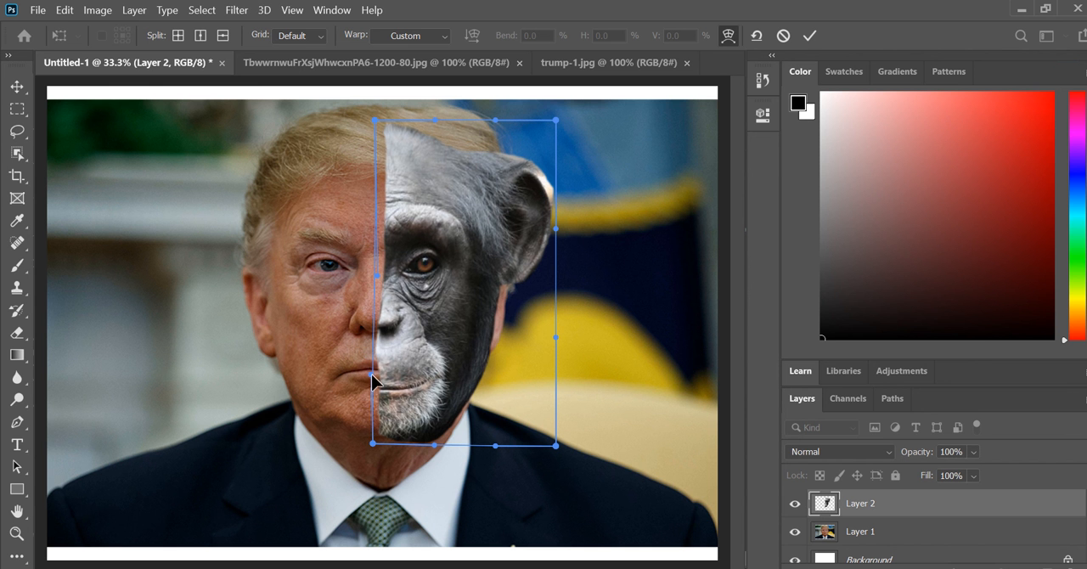
left_click_drag(372, 381, 366, 334)
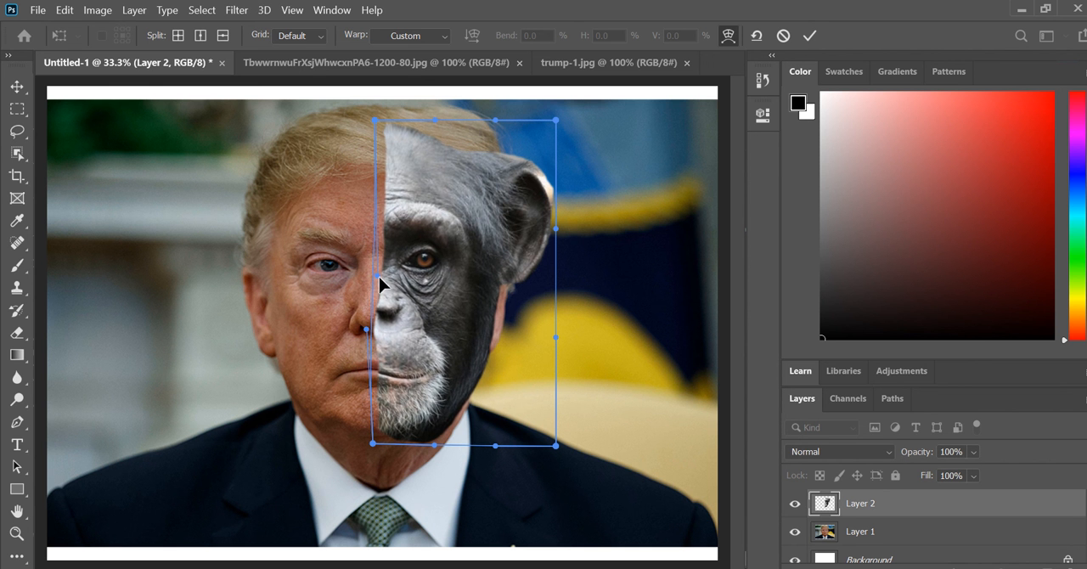
left_click_drag(378, 280, 371, 316)
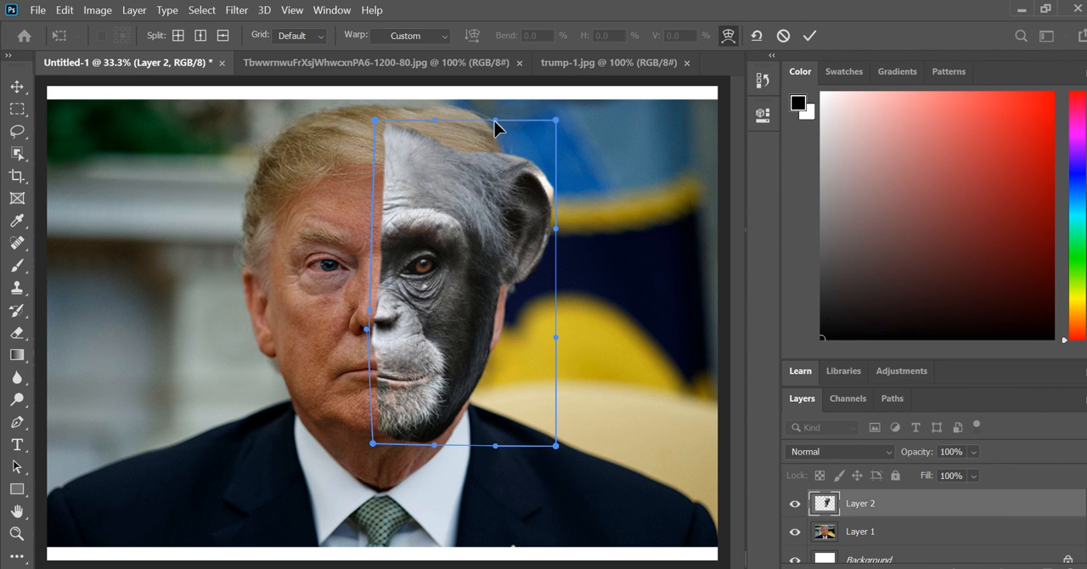
Warp the chimpanzee's head upward to cover the man's hair, shift the eye inward, widen the jaw slightly, and apply the warp
left_click_drag(495, 121, 493, 84)
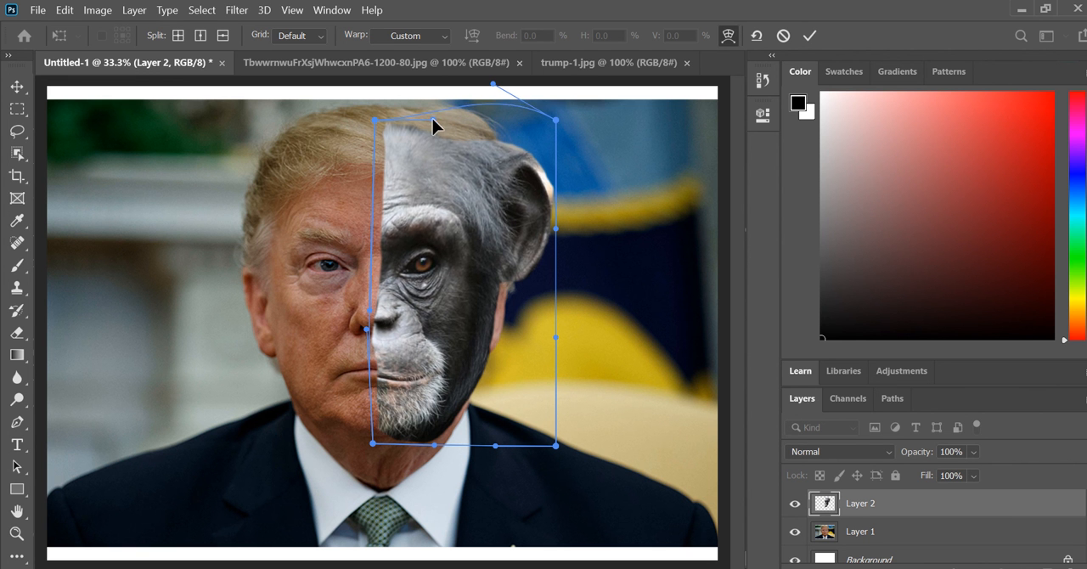
left_click_drag(432, 126, 423, 51)
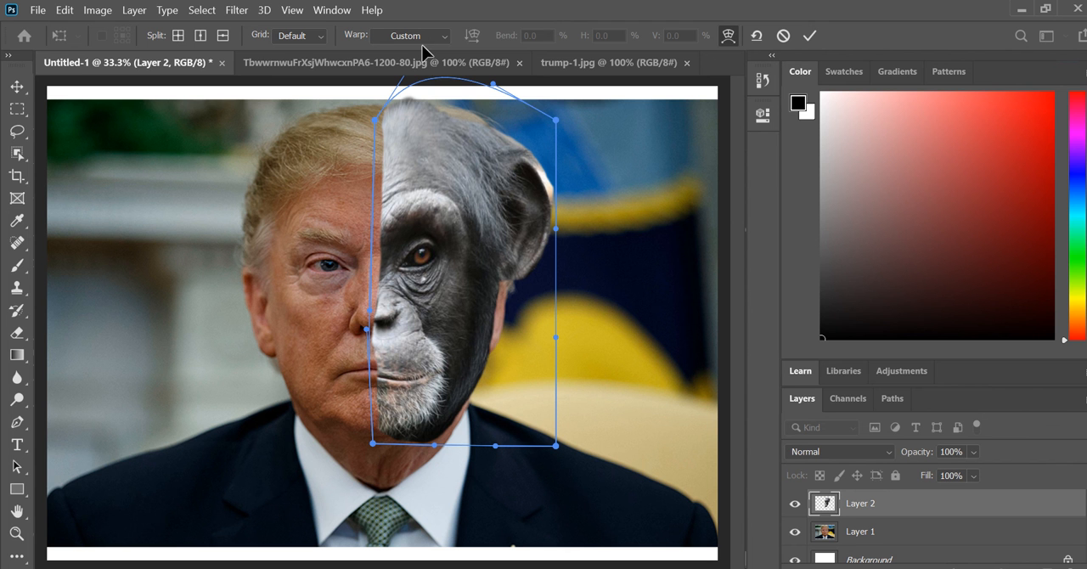
left_click_drag(493, 84, 506, 66)
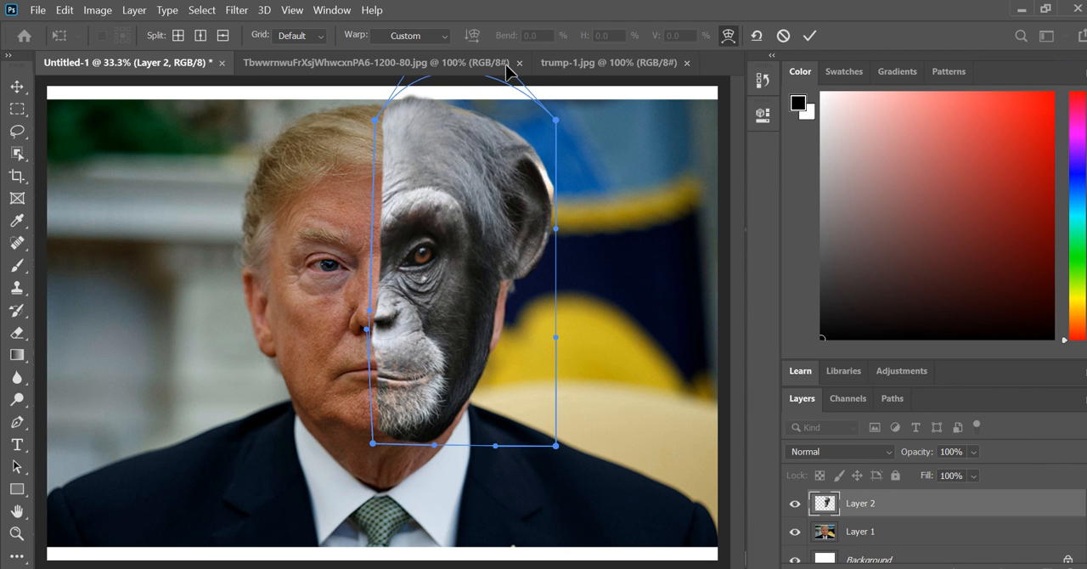
left_click_drag(450, 219, 438, 252)
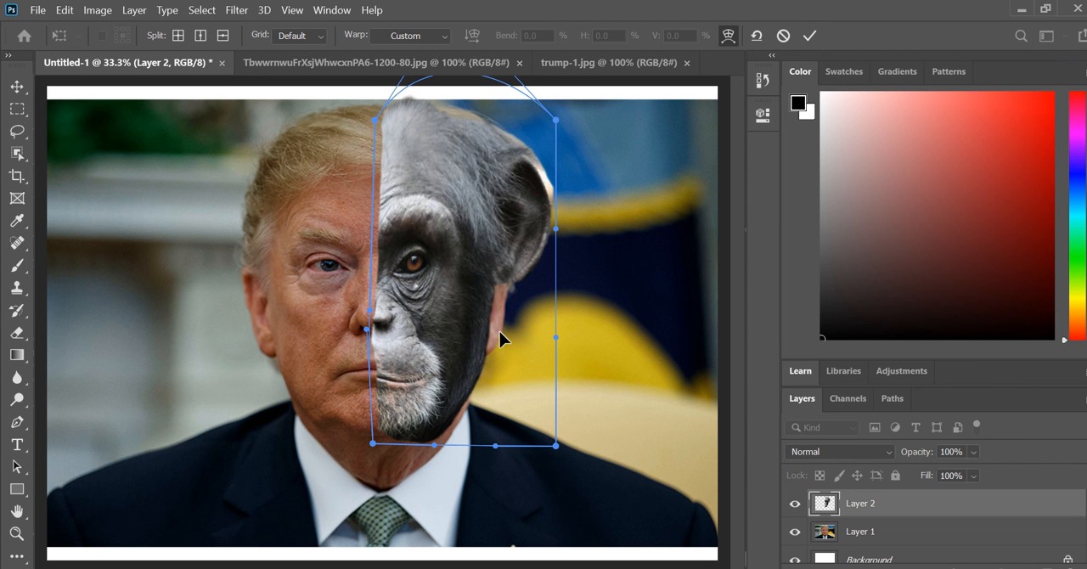
left_click_drag(500, 338, 506, 338)
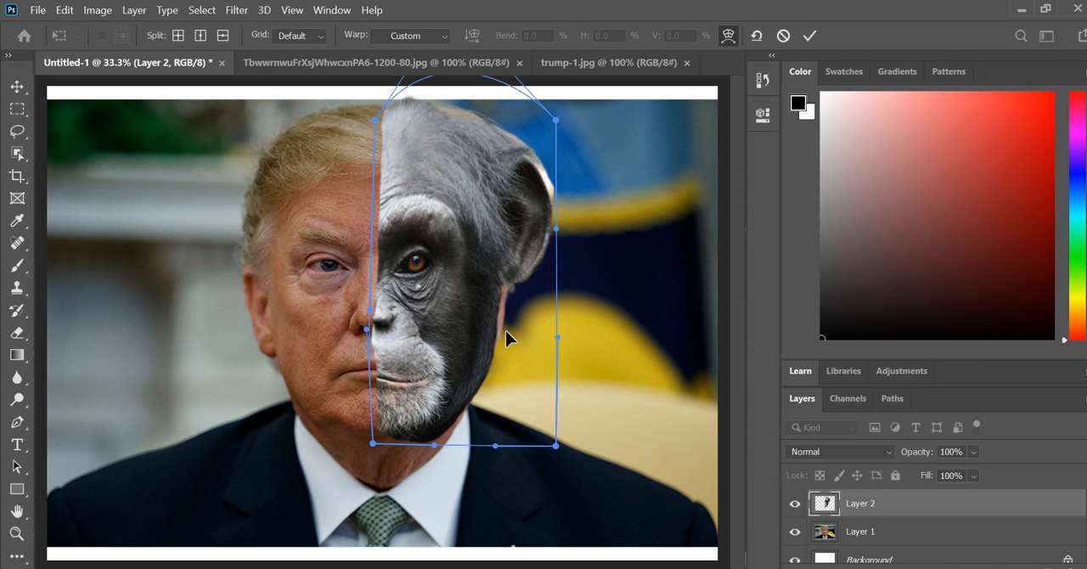
key("Return")
key("l")
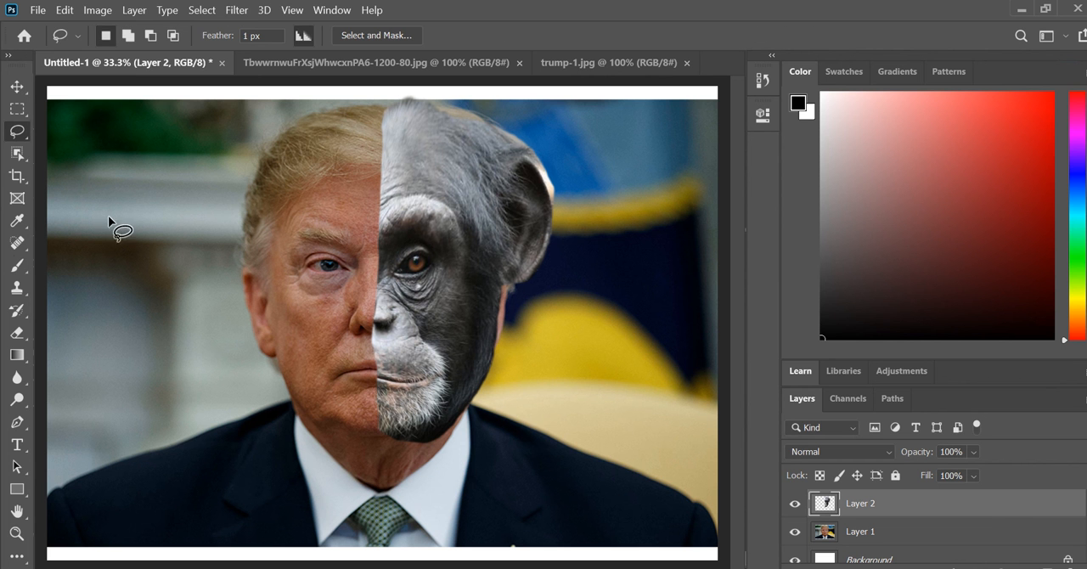
Fade the chimpanzee's inner edge from forehead to chin with a soft 480 px Eraser at 54% opacity
left_click(15, 336)
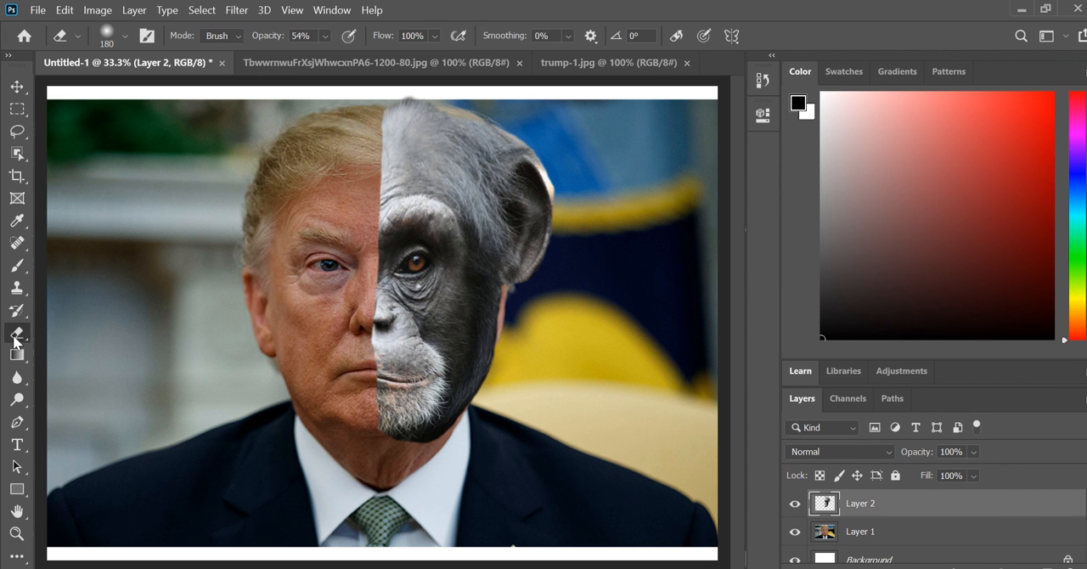
right_click(314, 195)
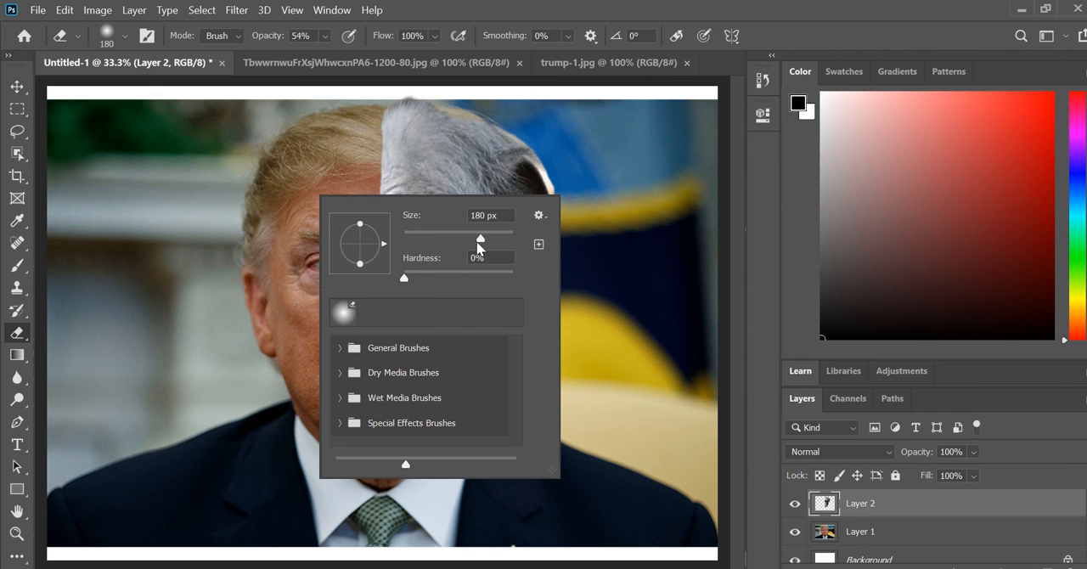
left_click_drag(495, 242, 495, 242)
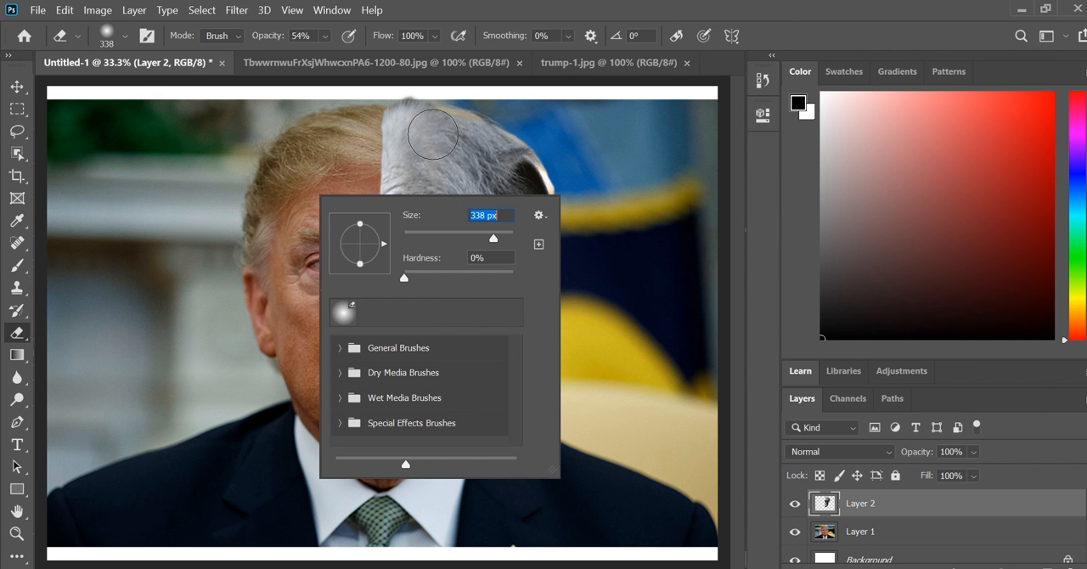
left_click(502, 236)
left_click(275, 142)
mouse_move(350, 140)
left_mouse_down()
mouse_move(349, 216)
mouse_move(369, 163)
mouse_move(357, 127)
mouse_move(350, 266)
mouse_move(350, 234)
mouse_move(331, 319)
mouse_move(350, 351)
mouse_move(337, 386)
mouse_move(376, 459)
mouse_move(333, 363)
left_mouse_up()
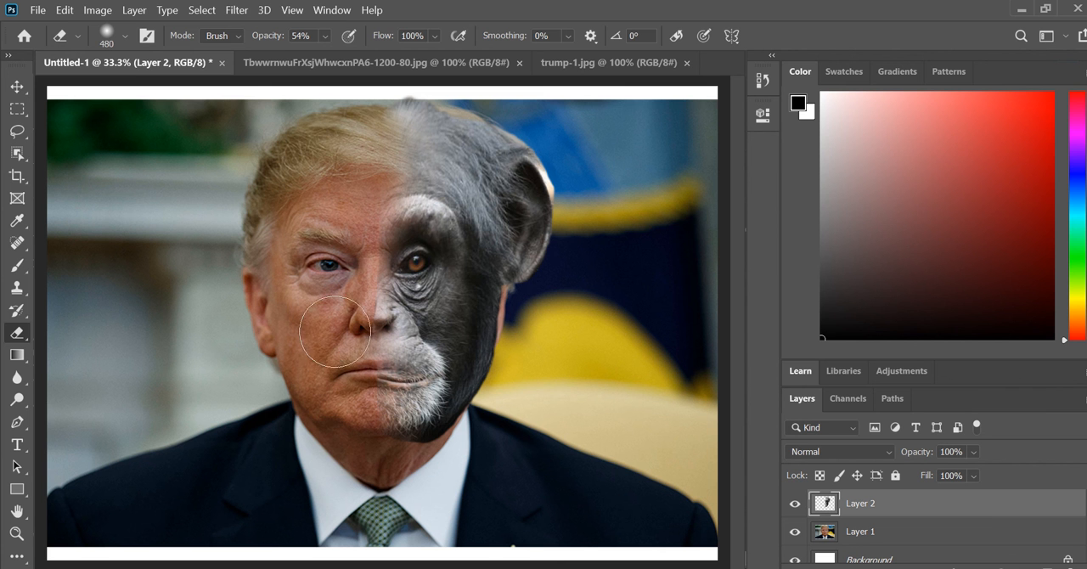
Refine the blended seam around the nose and the top of the head with a 196 px Eraser
right_click(338, 349)
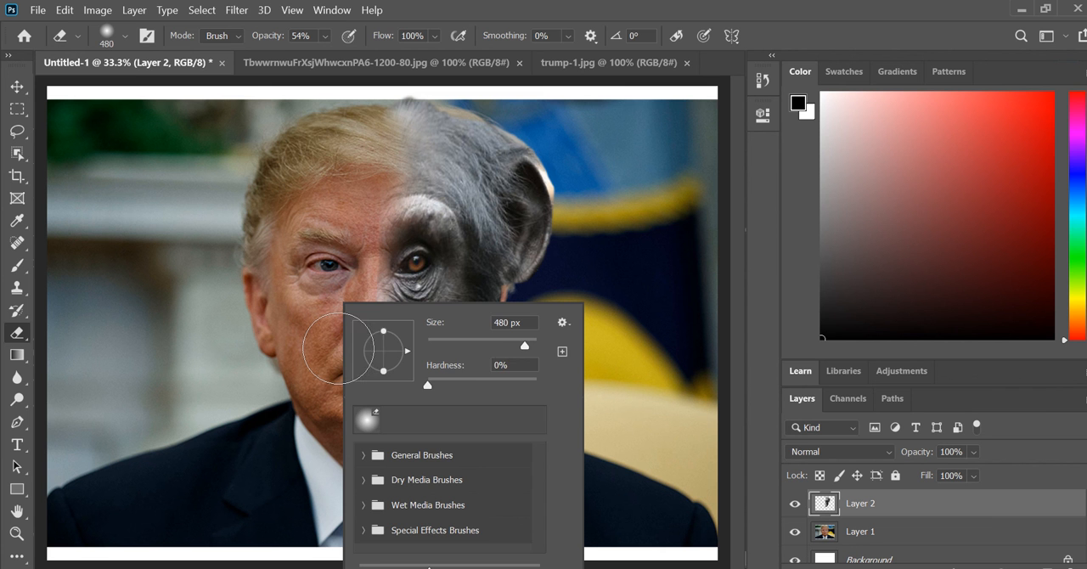
left_click(509, 343)
left_click(308, 326)
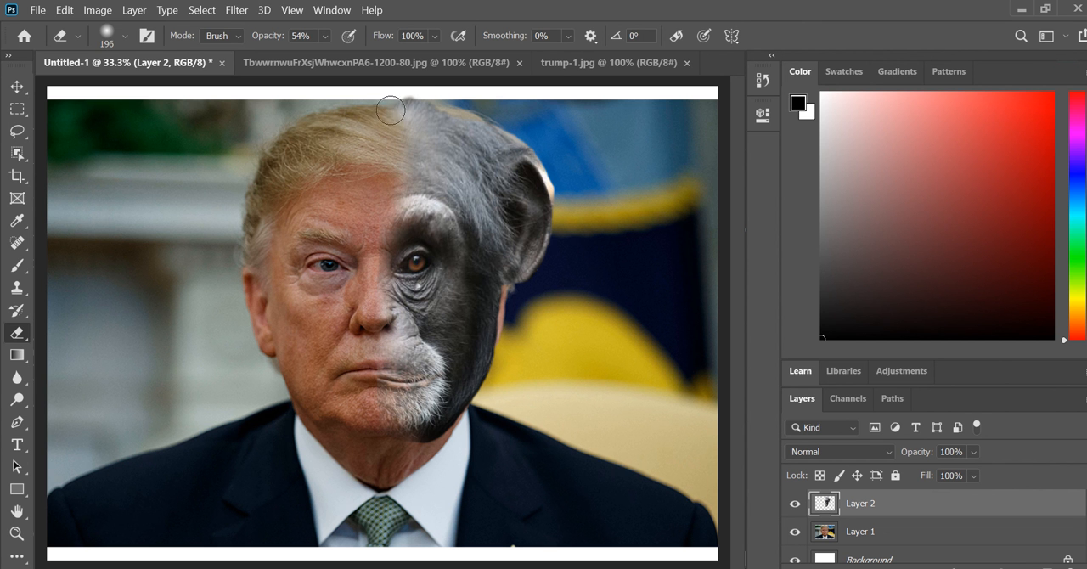
Warp the chimpanzee layer again to raise its chin, level the mouth with the man's, and widen the jaw, and apply it
left_click(65, 10)
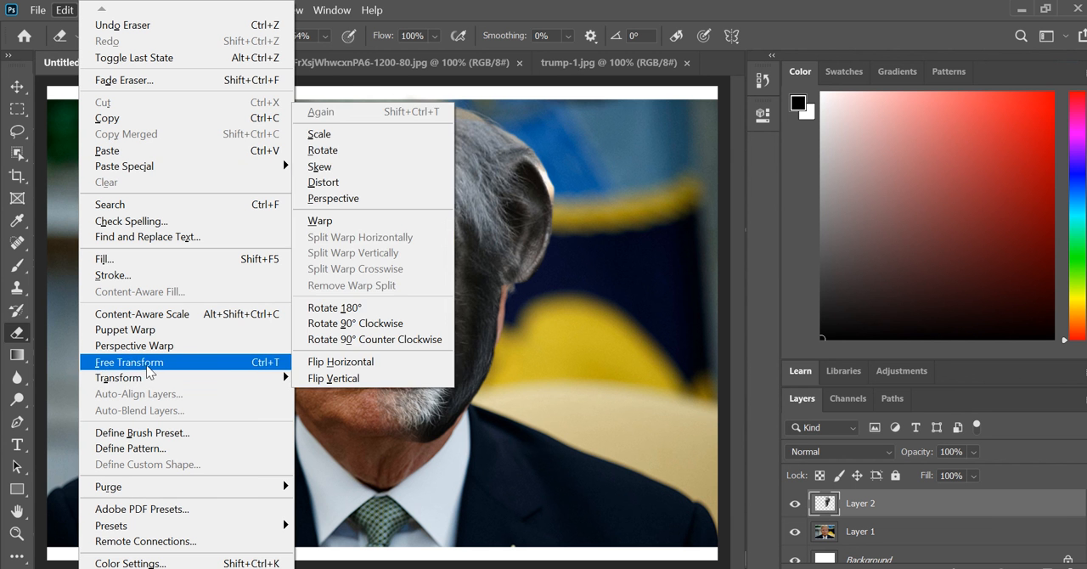
mouse_move(151, 384)
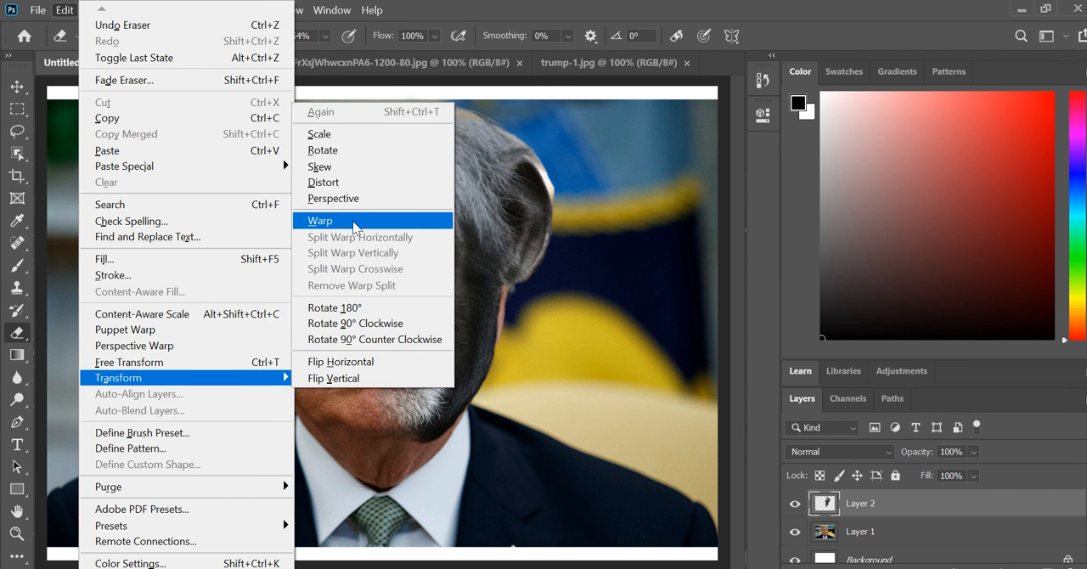
left_click(390, 222)
left_click_drag(411, 258, 408, 261)
left_click_drag(475, 296, 476, 304)
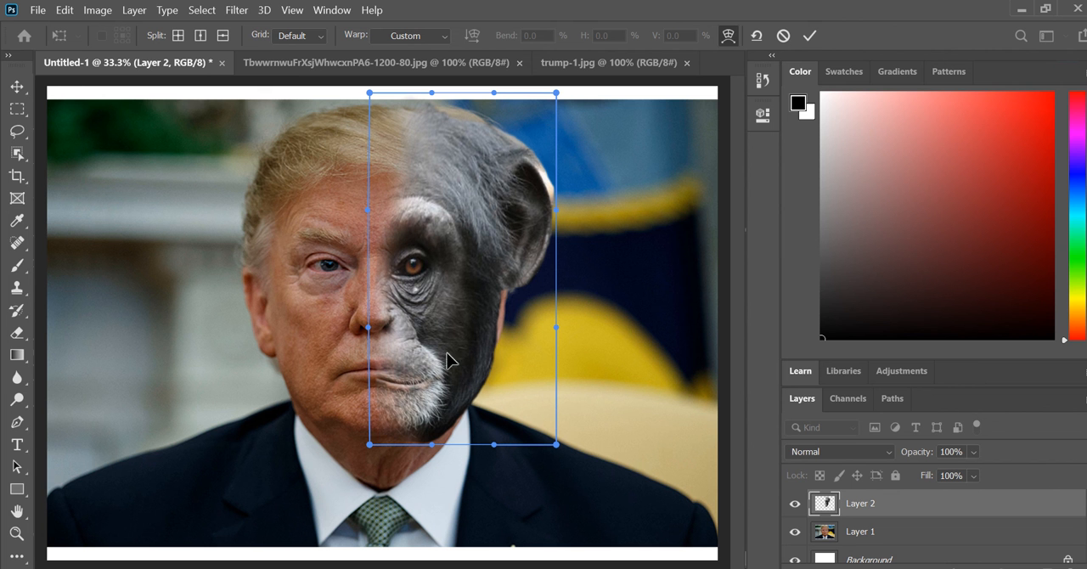
left_click_drag(368, 443, 368, 428)
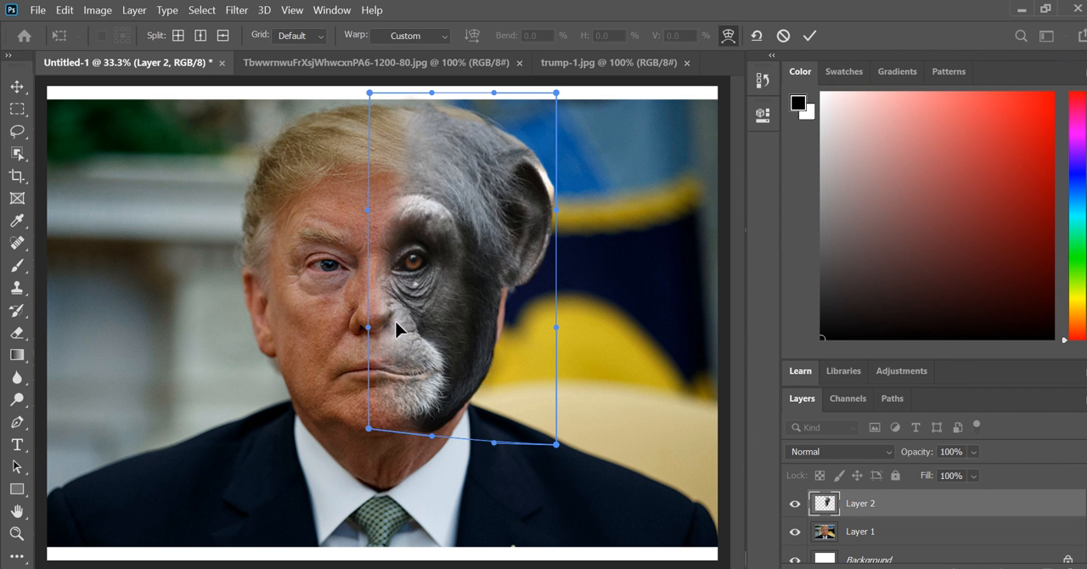
left_click_drag(396, 329, 396, 332)
left_click_drag(435, 413, 438, 409)
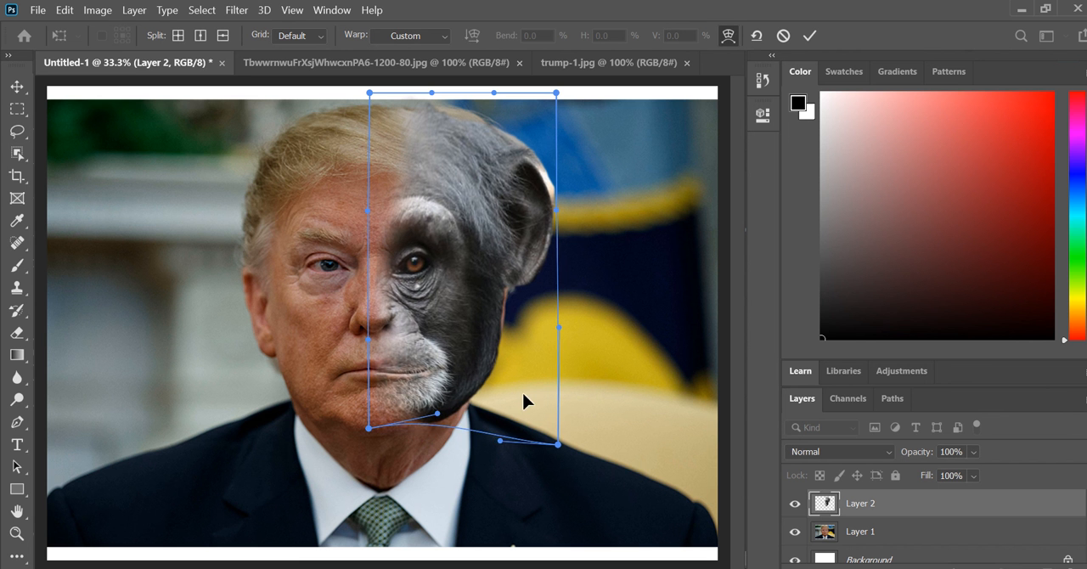
key("Return")
Erase the chimpanzee's ear, outer head and outer jaw with a 385 px Eraser at 100% opacity to uncover the man's hair and ear
key("e")
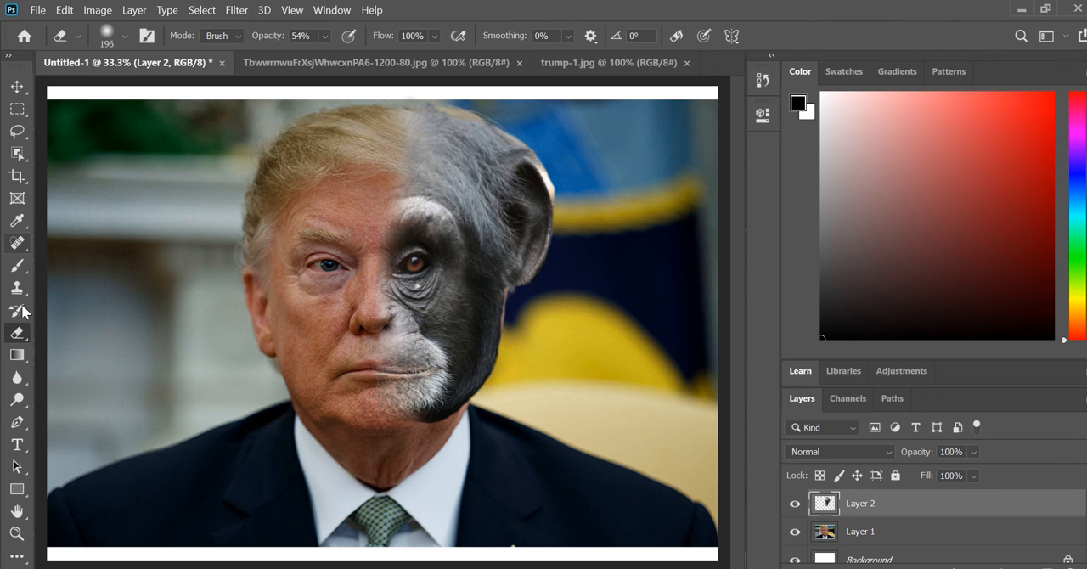
right_click(481, 268)
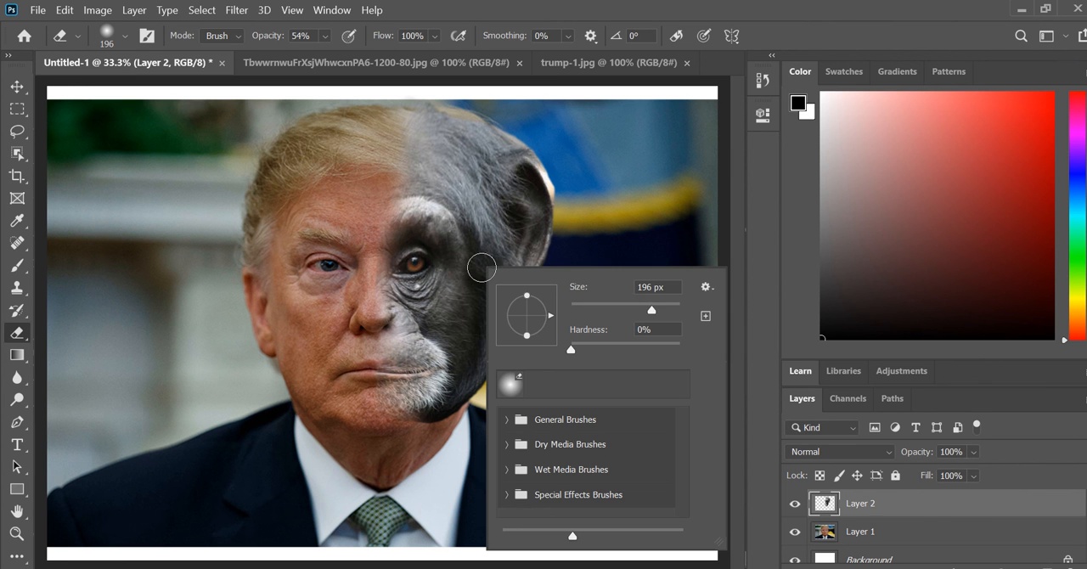
left_click(670, 309)
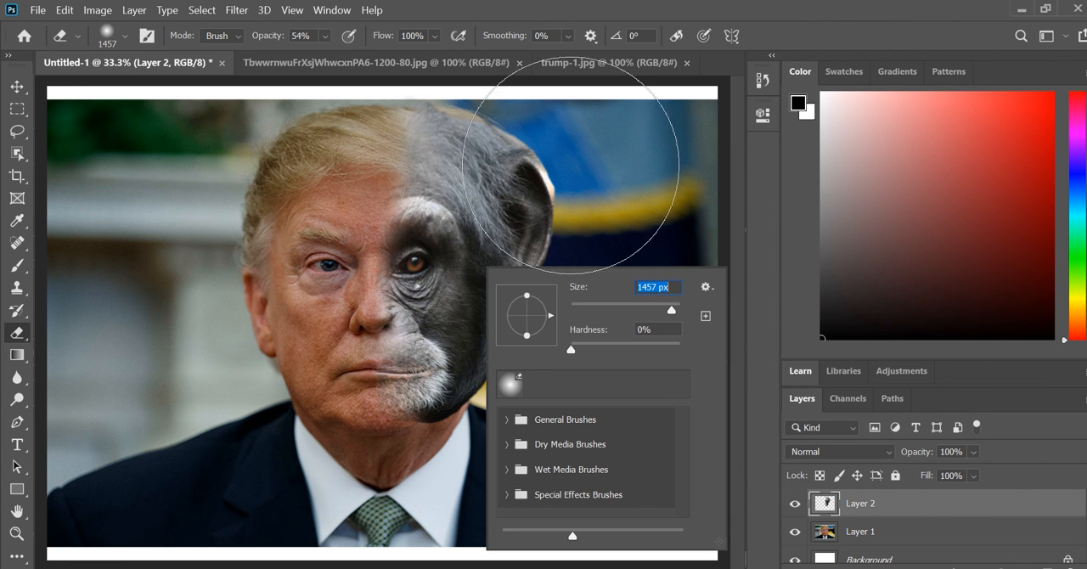
left_click_drag(672, 314, 663, 310)
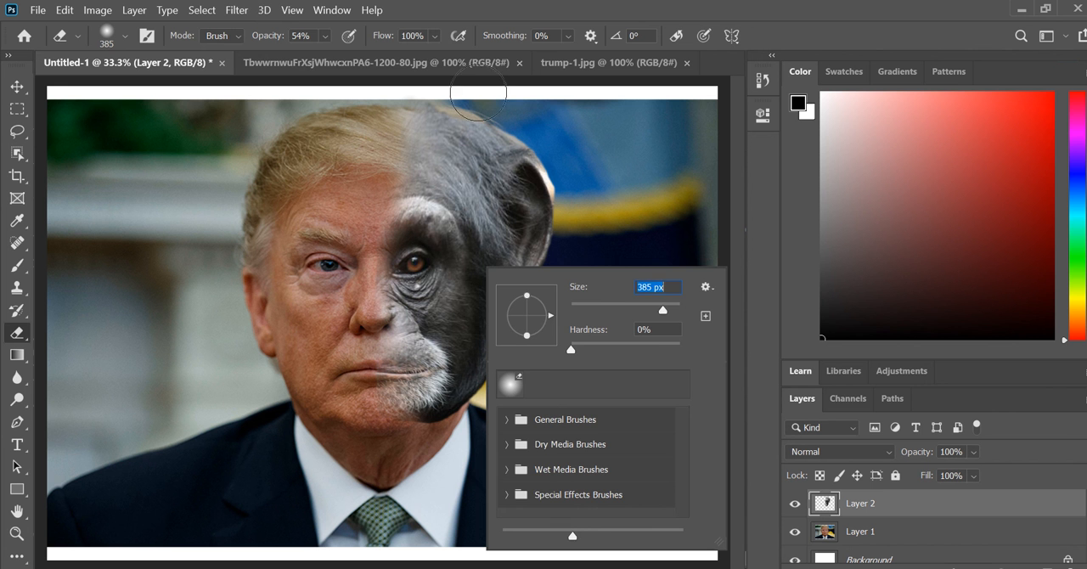
left_click(325, 35)
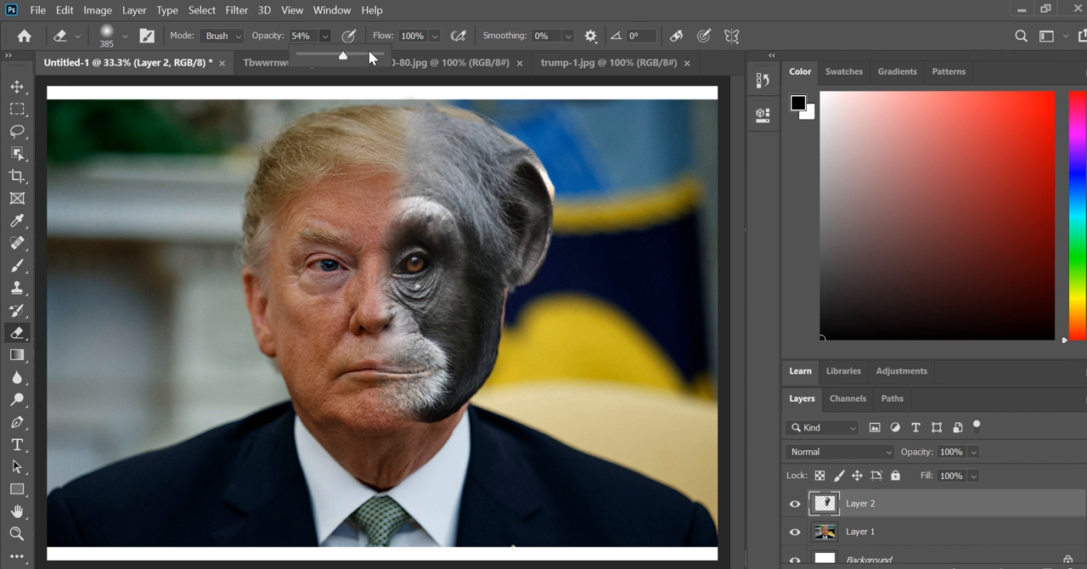
left_click(380, 55)
mouse_move(475, 107)
left_mouse_down()
mouse_move(497, 102)
mouse_move(552, 204)
mouse_move(529, 116)
mouse_move(536, 298)
mouse_move(525, 360)
mouse_move(549, 340)
left_mouse_up()
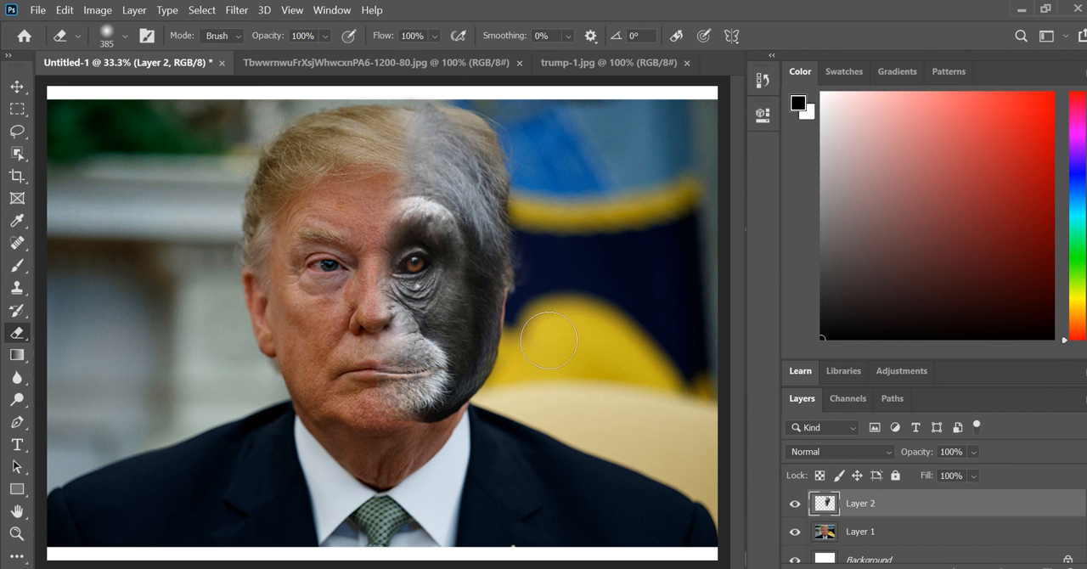
mouse_move(526, 390)
left_mouse_down()
mouse_move(497, 413)
mouse_move(534, 252)
mouse_move(489, 430)
mouse_move(436, 457)
mouse_move(474, 429)
mouse_move(516, 297)
mouse_move(516, 199)
mouse_move(497, 110)
mouse_move(473, 97)
mouse_move(378, 106)
mouse_move(481, 139)
mouse_move(521, 283)
mouse_move(539, 233)
left_mouse_up()
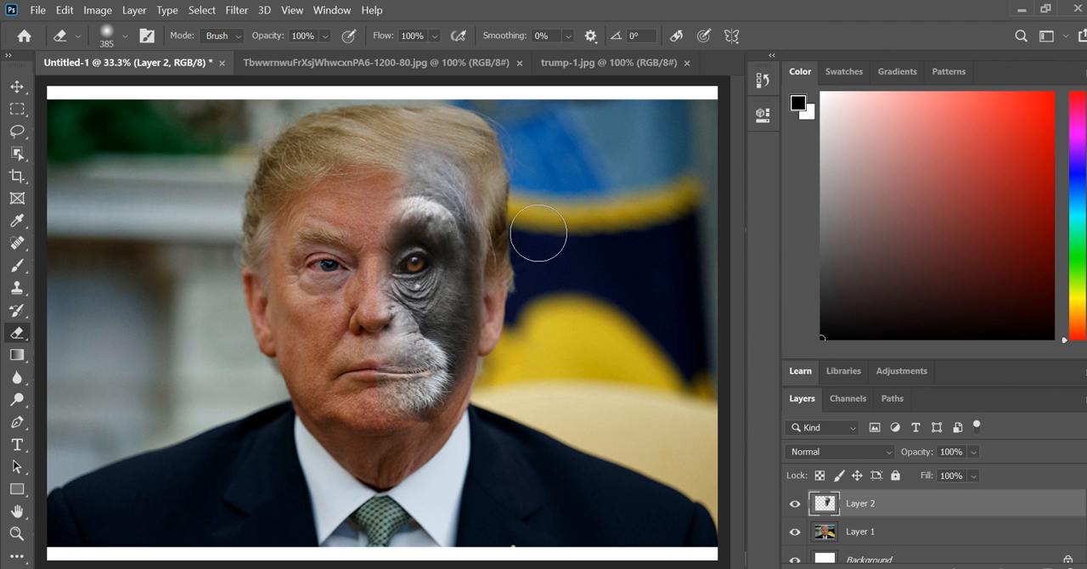
Fade the chimpanzee's forehead, cheek and chin into the man's skin with the Eraser at 49% opacity
left_click(322, 36)
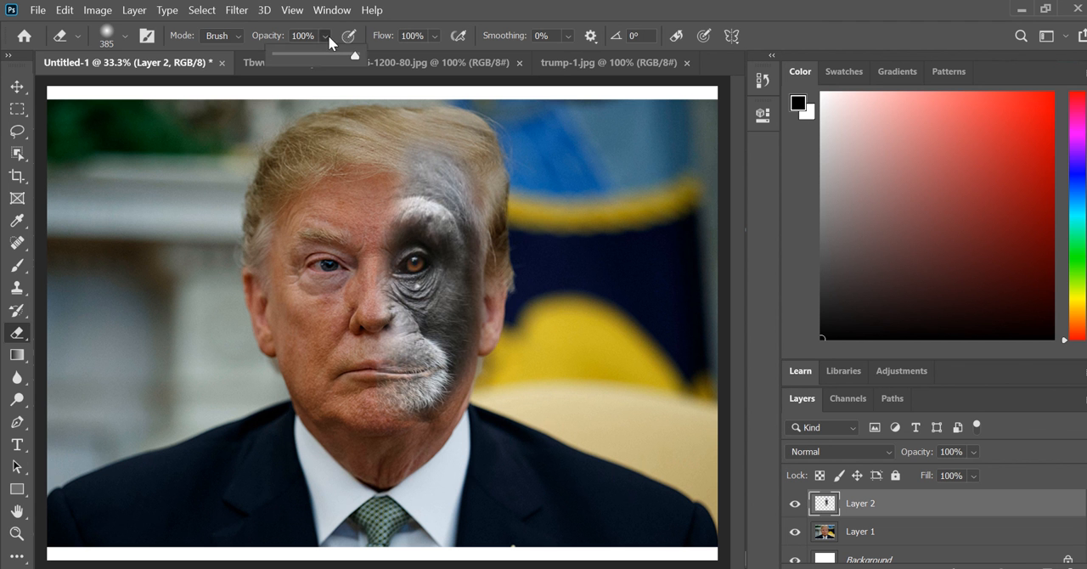
left_click(313, 54)
mouse_move(407, 172)
left_mouse_down()
mouse_move(445, 184)
mouse_move(477, 219)
mouse_move(482, 237)
mouse_move(463, 216)
mouse_move(495, 314)
mouse_move(495, 240)
mouse_move(498, 340)
mouse_move(489, 383)
mouse_move(442, 425)
mouse_move(361, 431)
mouse_move(394, 435)
mouse_move(441, 333)
mouse_move(529, 326)
left_mouse_up()
left_click(475, 276)
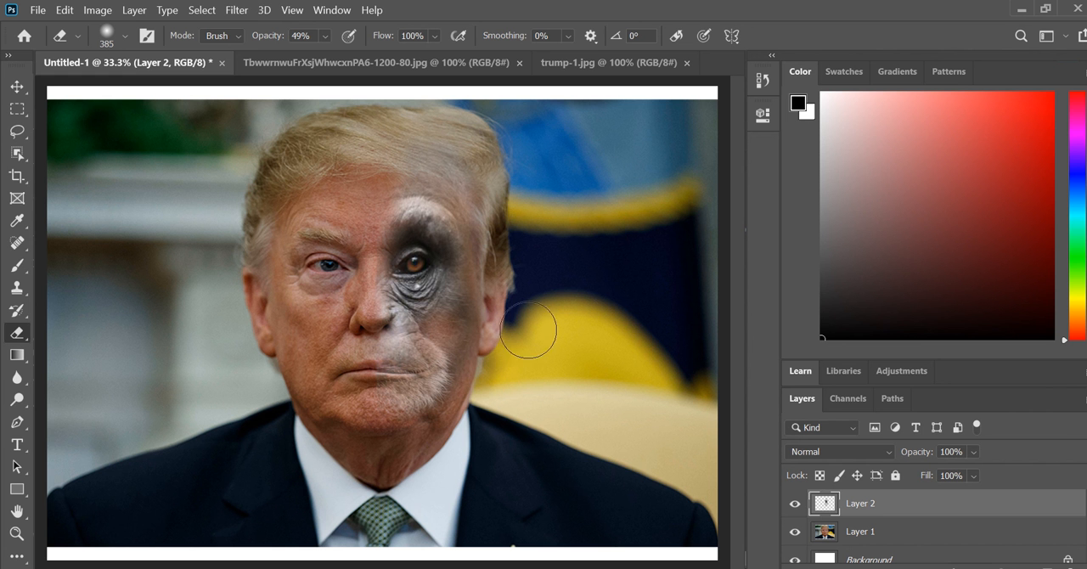
left_click(65, 10)
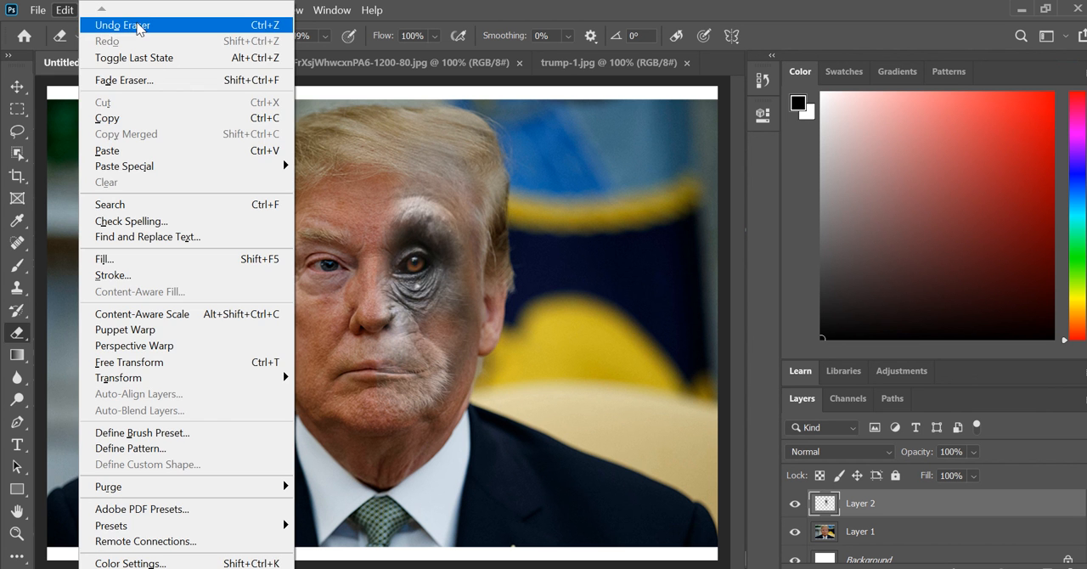
left_click(136, 25)
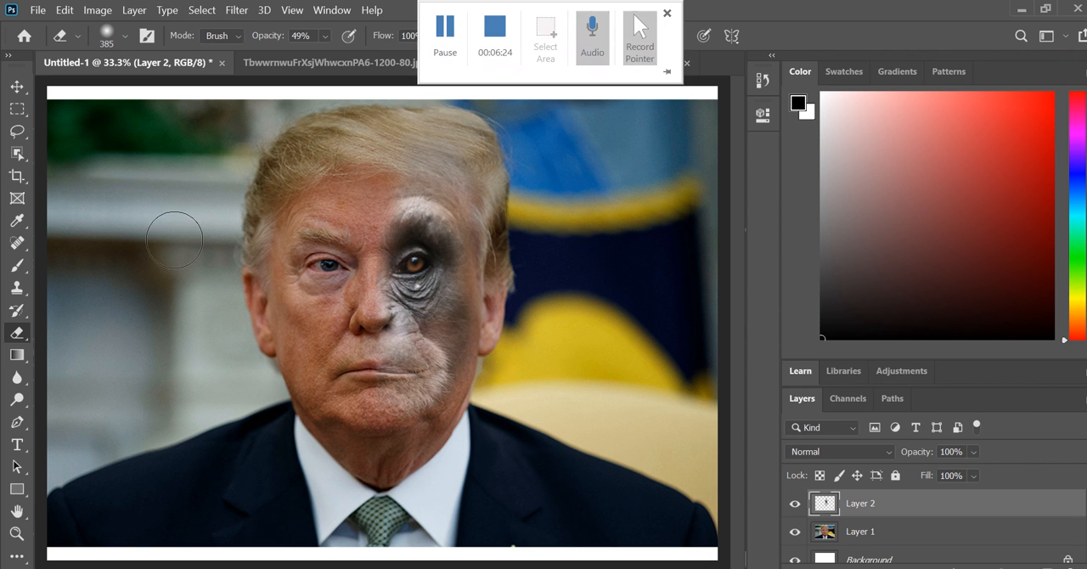
mouse_move(486, 6)
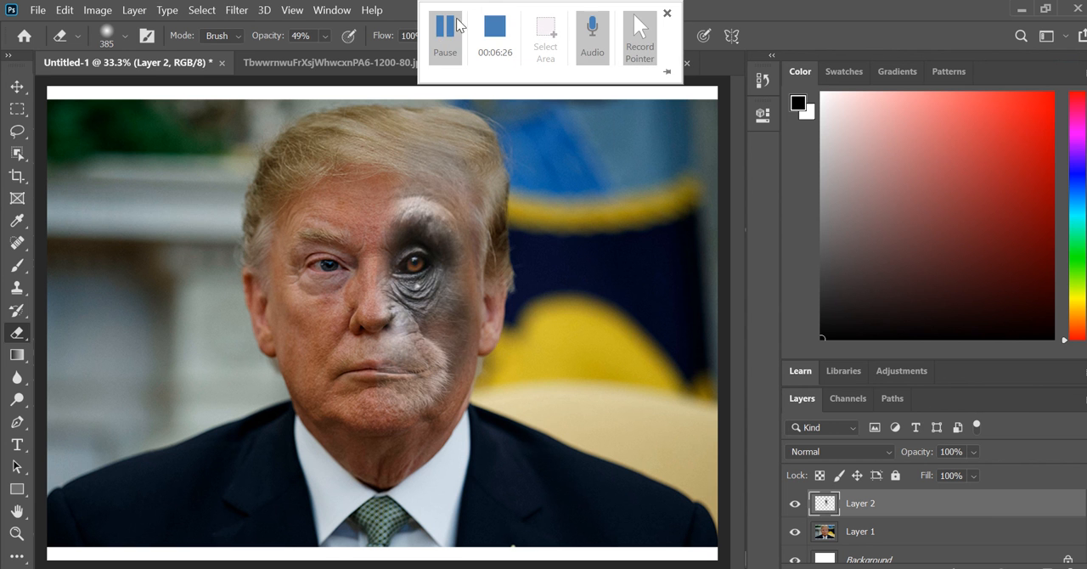